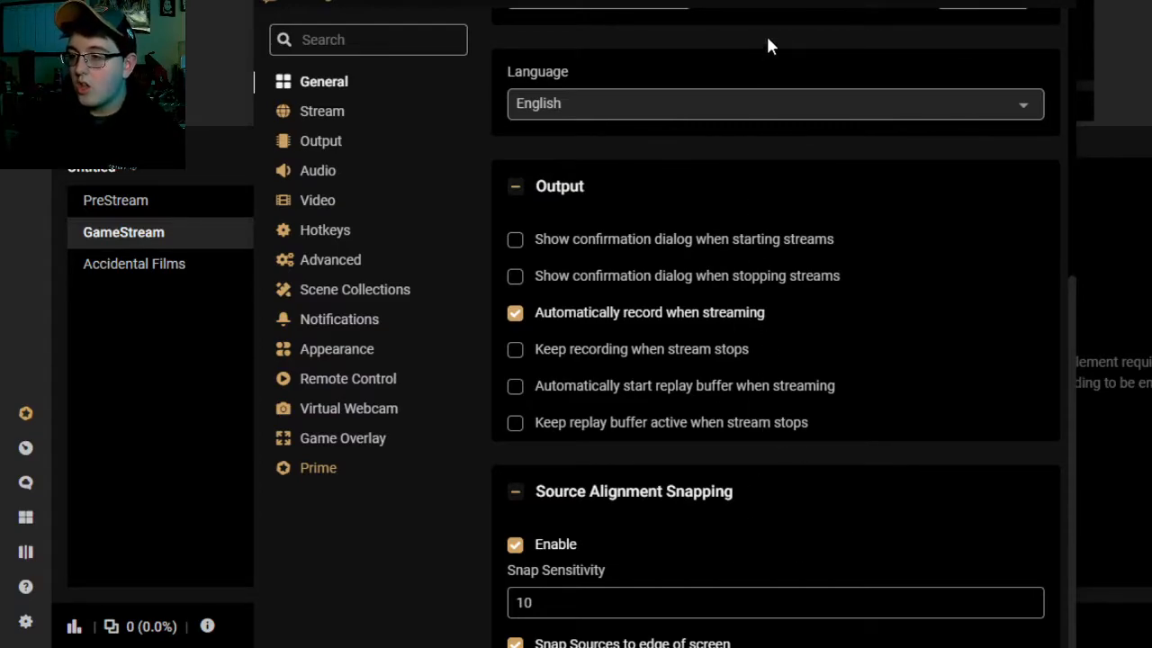
Review the streaming, recording and replay buffer options in the Output settings
left_click_drag(758, 3, 753, 108)
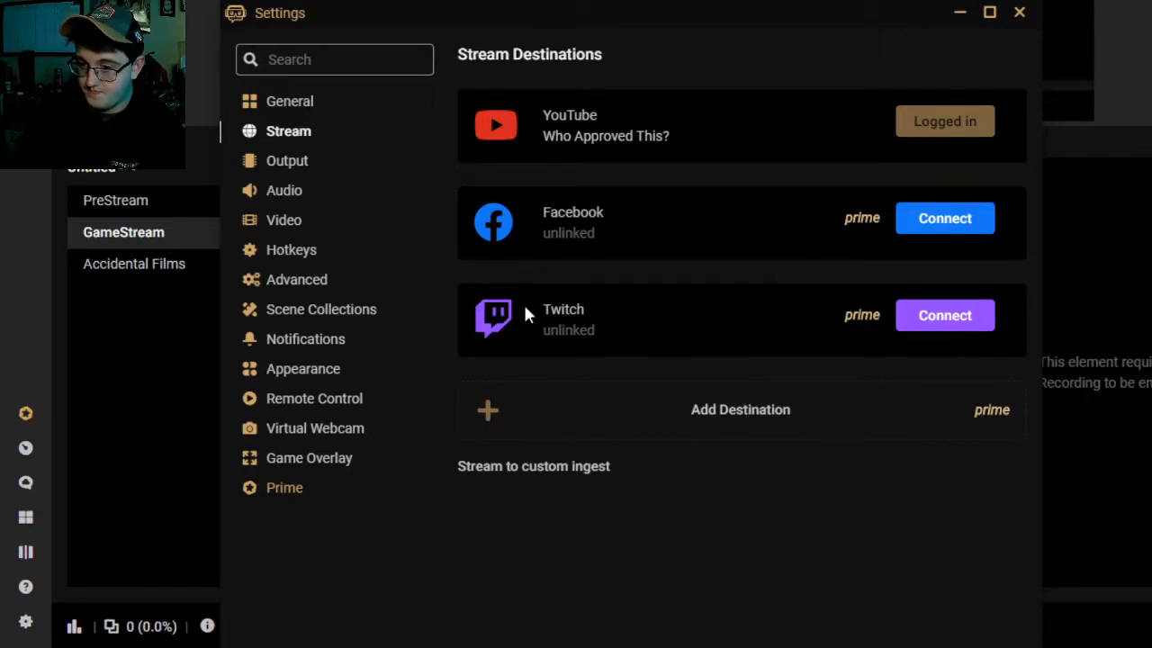
left_click(289, 163)
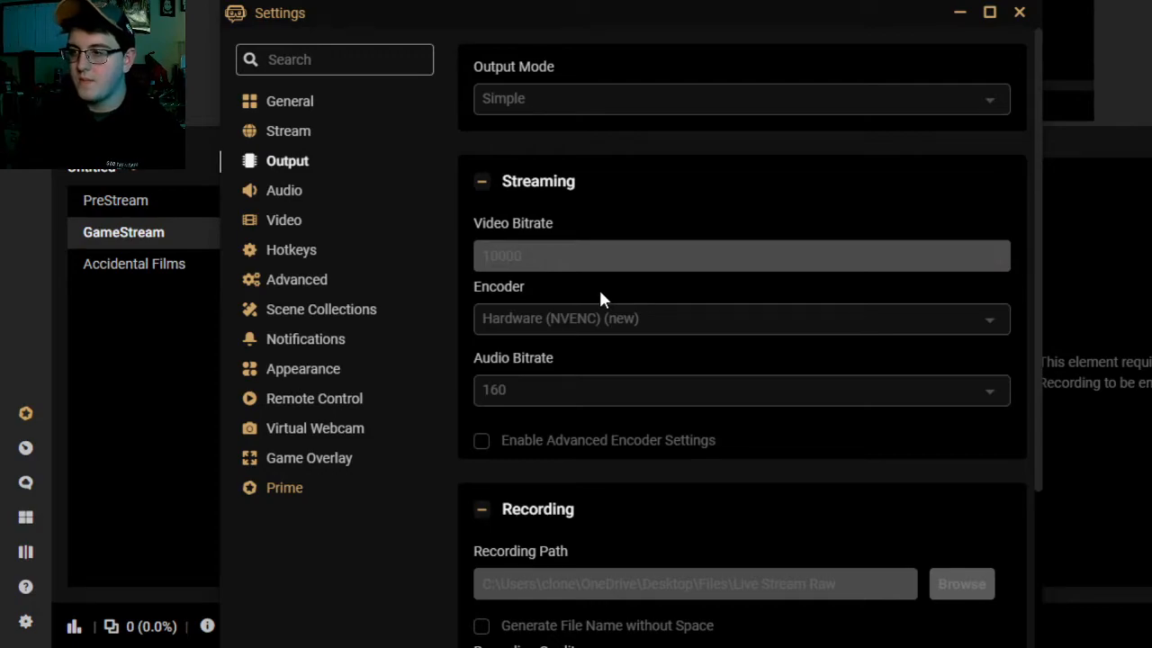
mouse_move(858, 14)
left_mouse_down()
mouse_move(861, 0)
mouse_move(844, 0)
left_mouse_up()
scroll(784, 272, "down", 2)
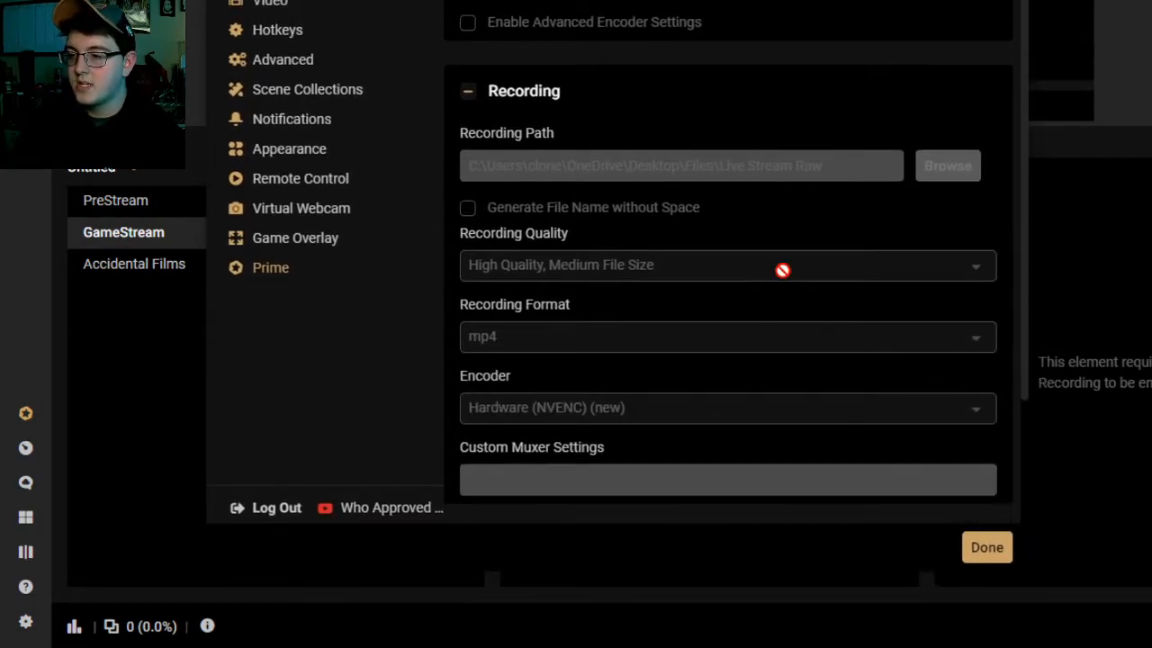
scroll(782, 270, "down", 2)
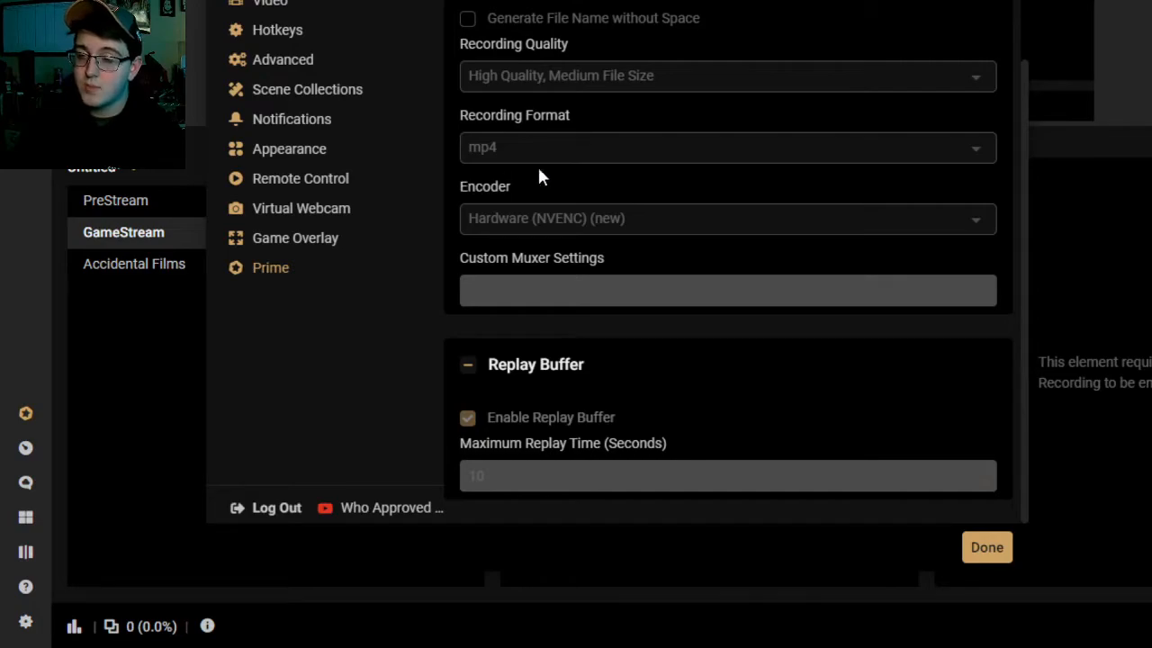
left_click_drag(754, 0, 746, 42)
scroll(751, 203, "up", 1)
scroll(774, 243, "down", 1)
left_click_drag(738, 0, 751, 0)
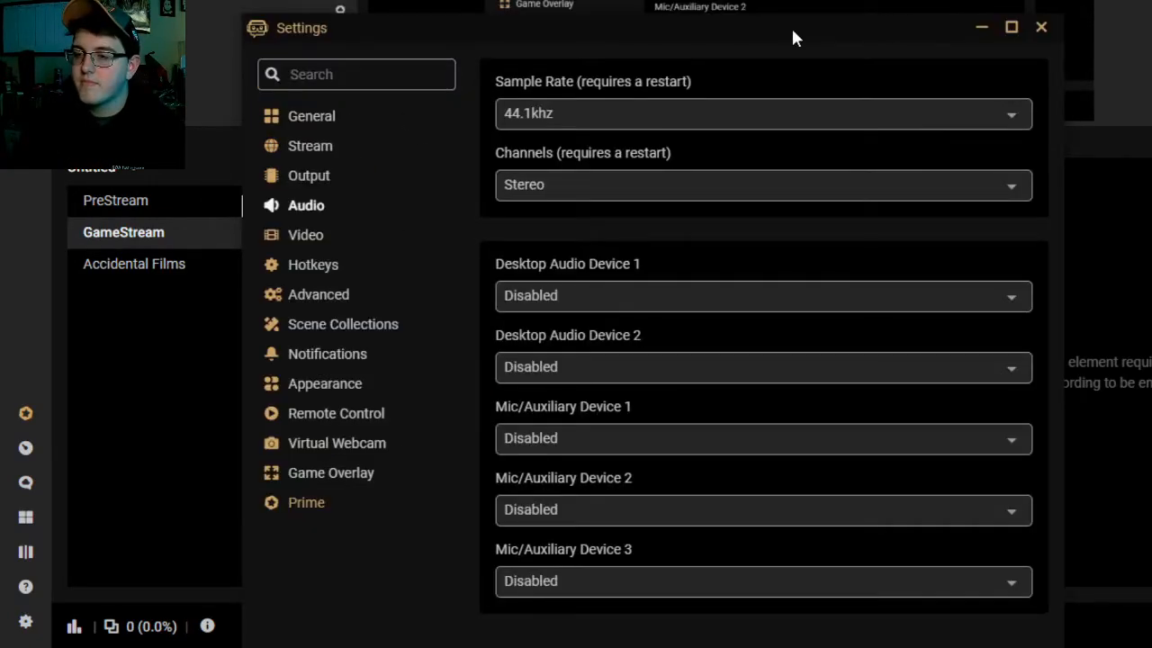
Review the audio device settings, as well as the video resolution and FPS settings
left_click_drag(791, 26, 742, 0)
left_click_drag(522, 0, 601, 39)
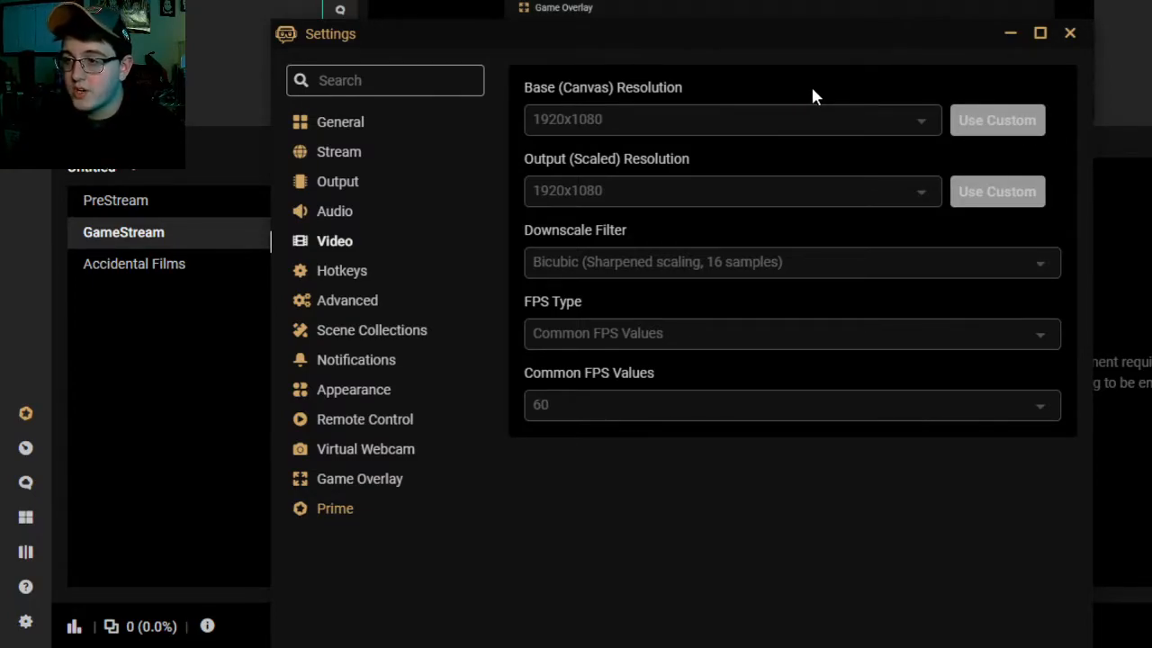
left_click_drag(801, 23, 798, 0)
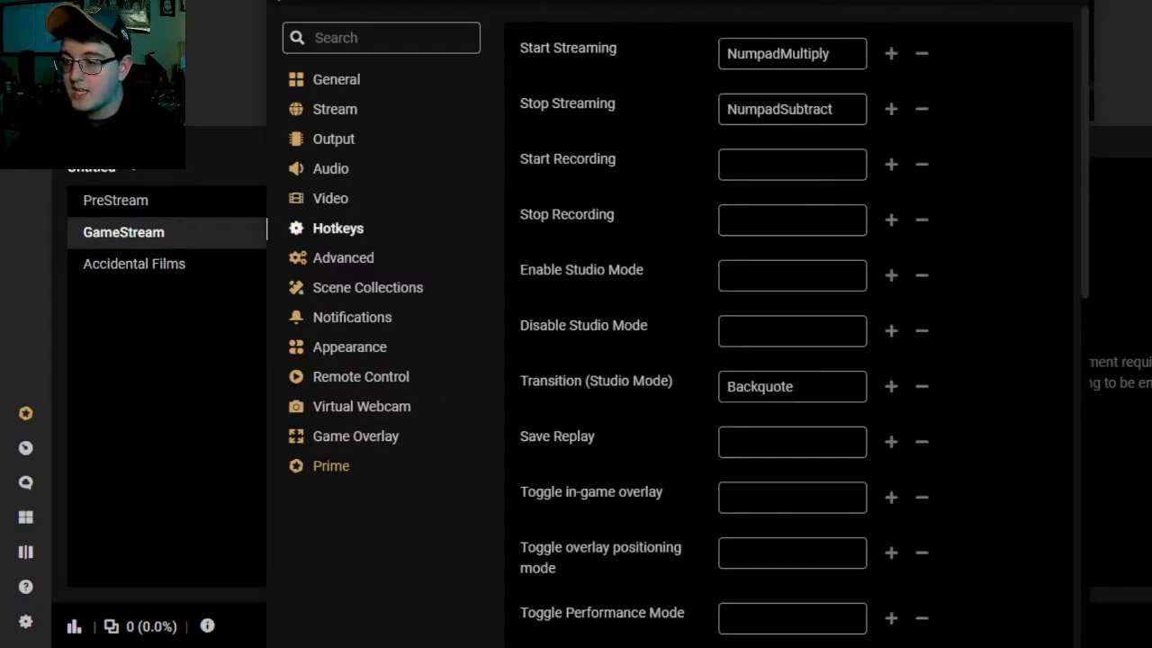
Look through the full list of hotkey assignments in the settings
scroll(790, 353, "down", 7)
scroll(792, 359, "up", 7)
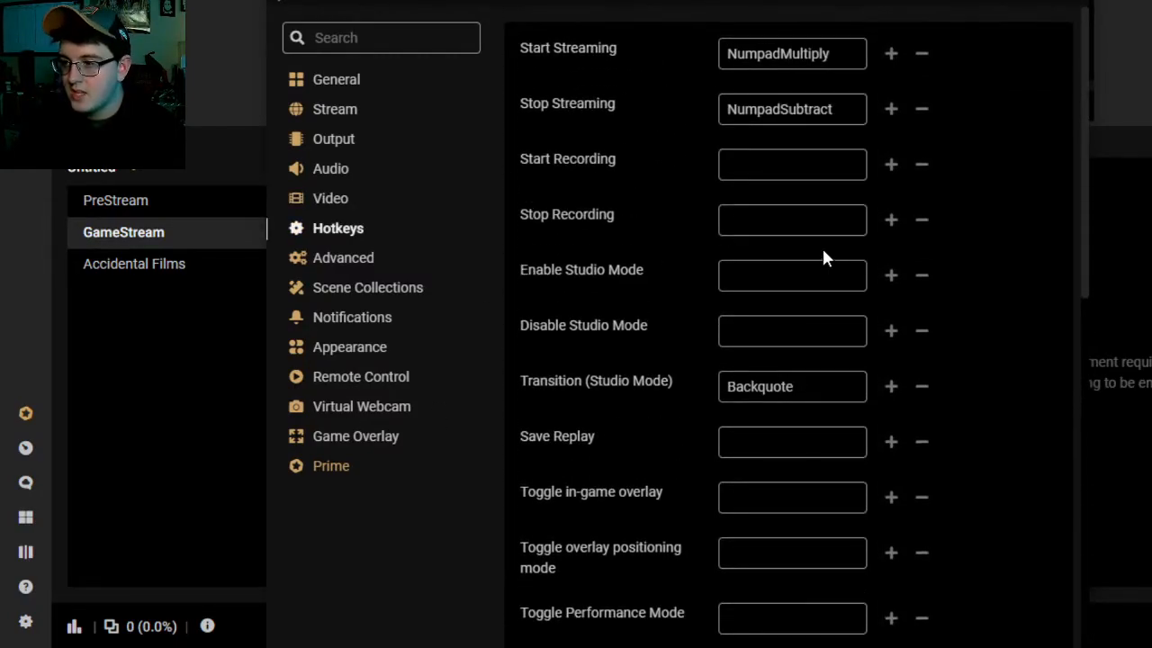
scroll(823, 256, "down", 10)
scroll(816, 363, "up", 10)
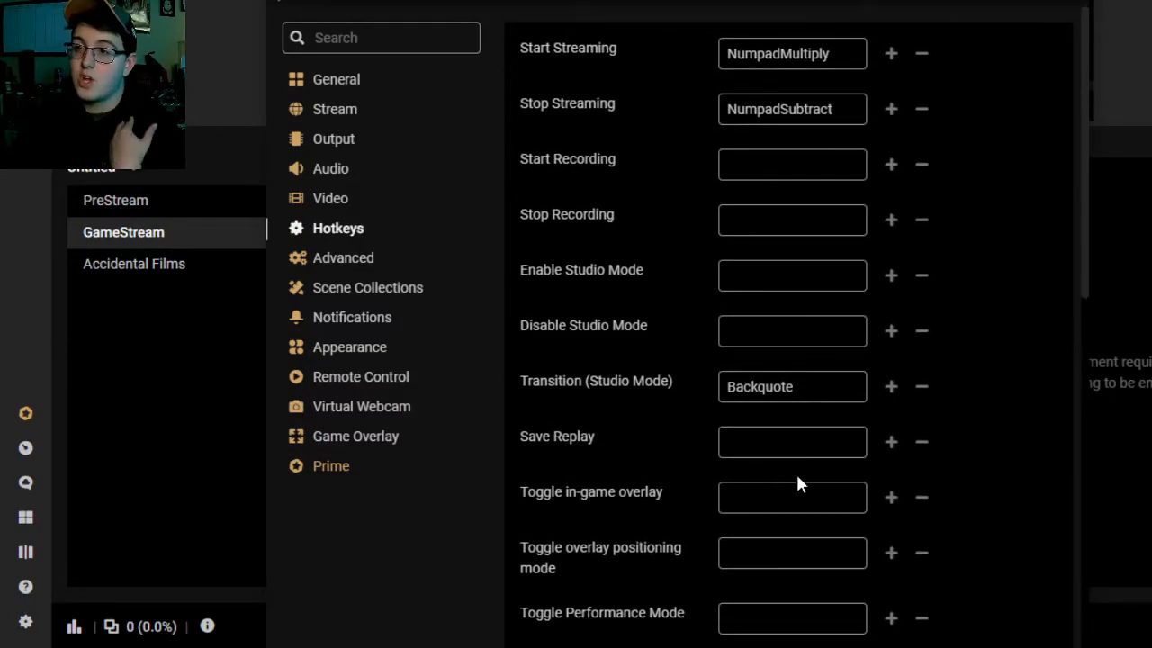
Review the Advanced settings from process priority through network and source options, and close the settings window
left_click(370, 270)
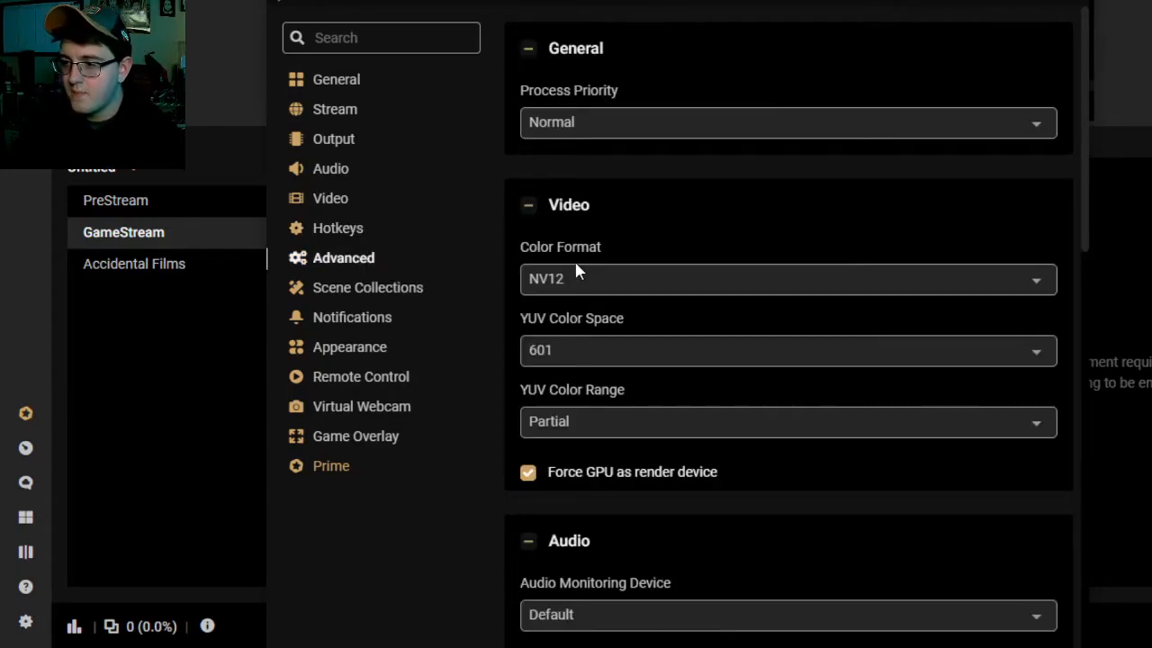
scroll(570, 267, "down", 12)
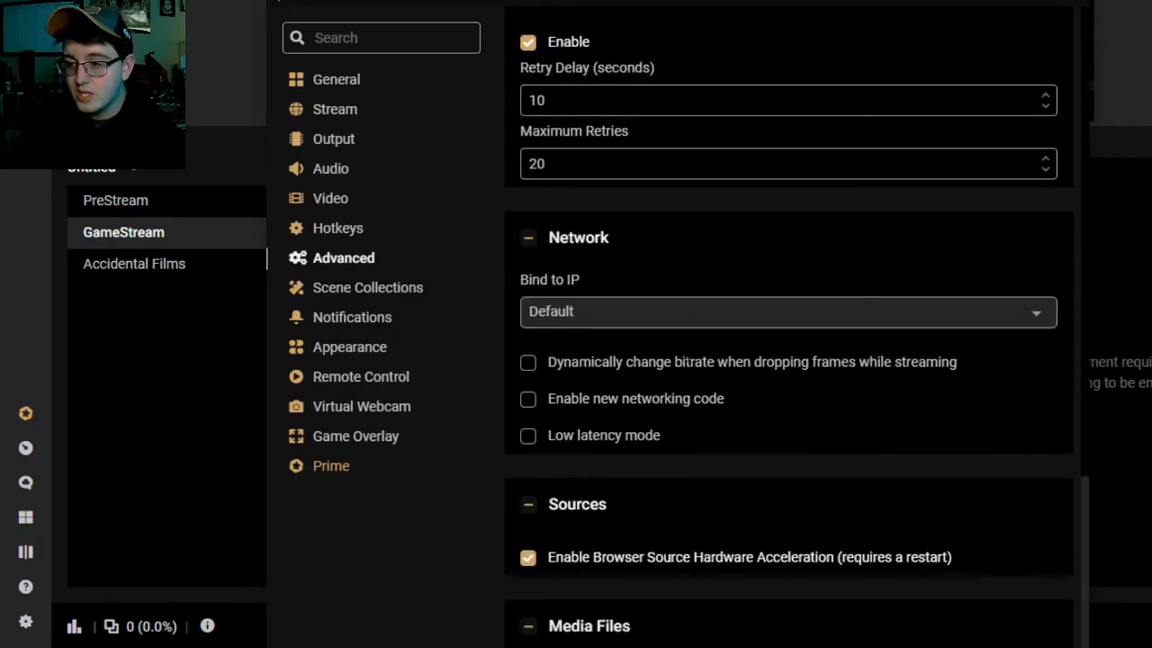
scroll(759, 327, "up", 15)
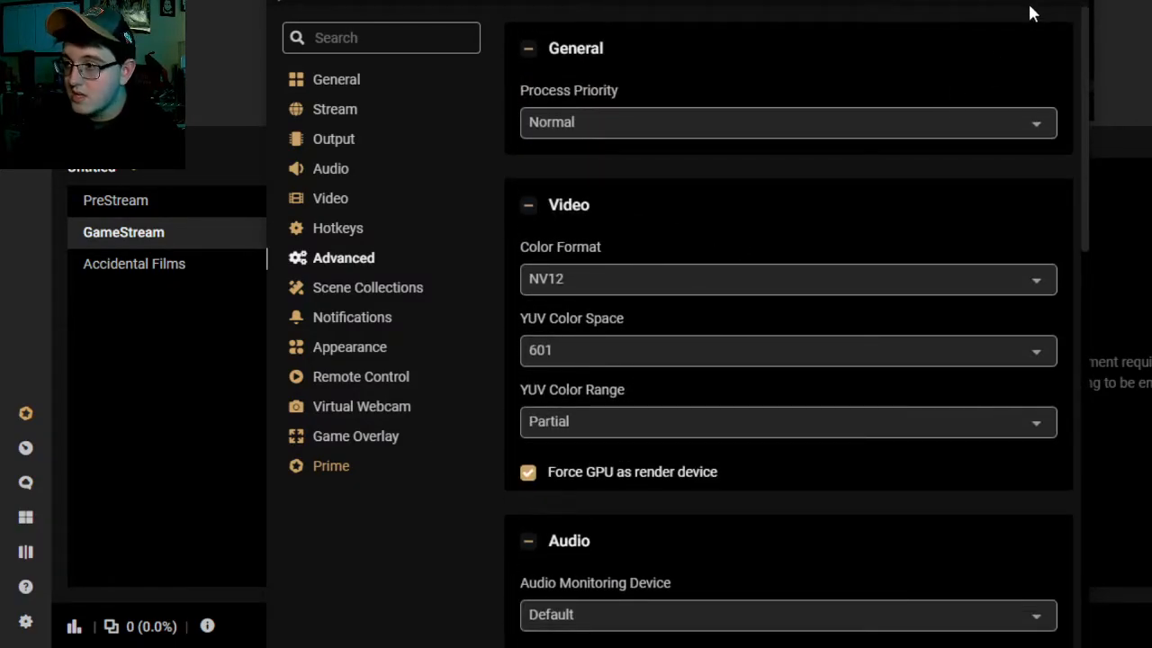
left_click(1066, 7)
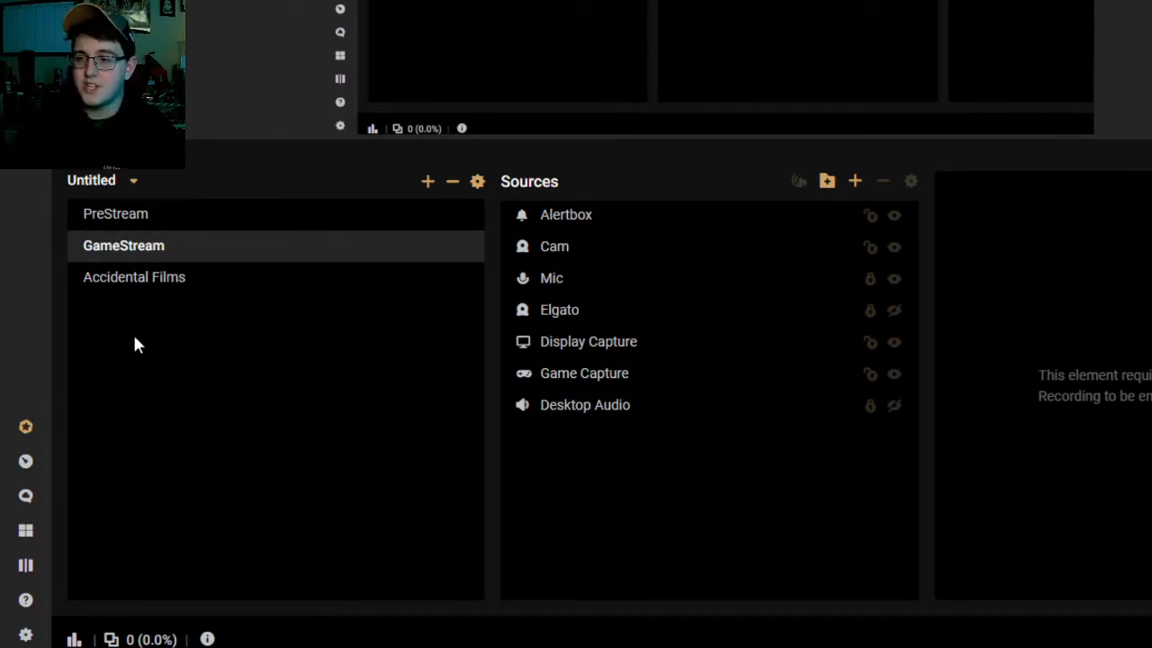
Create a new scene named TUT and select it in the scene list
left_click(427, 185)
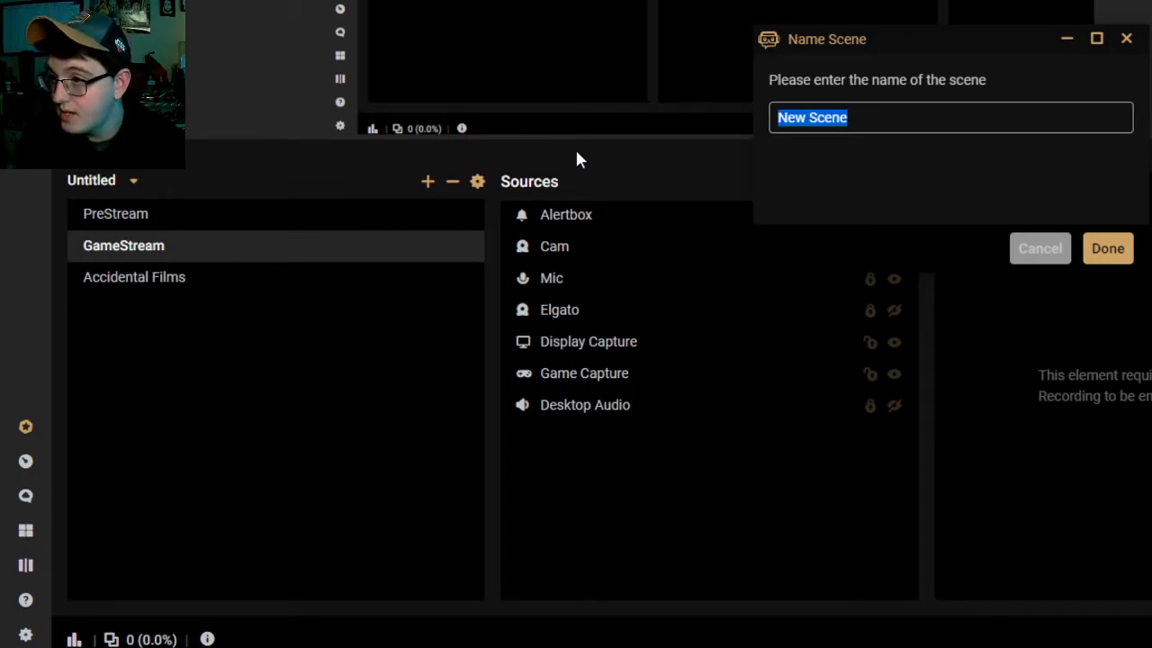
type("TUT")
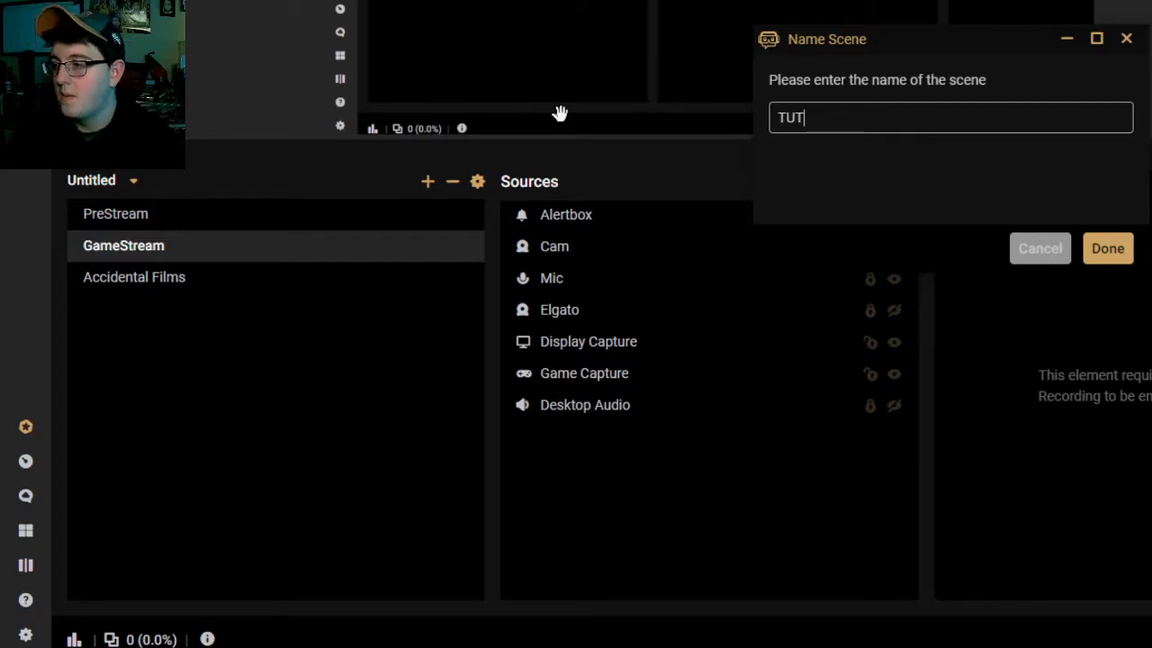
left_click(1107, 248)
left_click(113, 315)
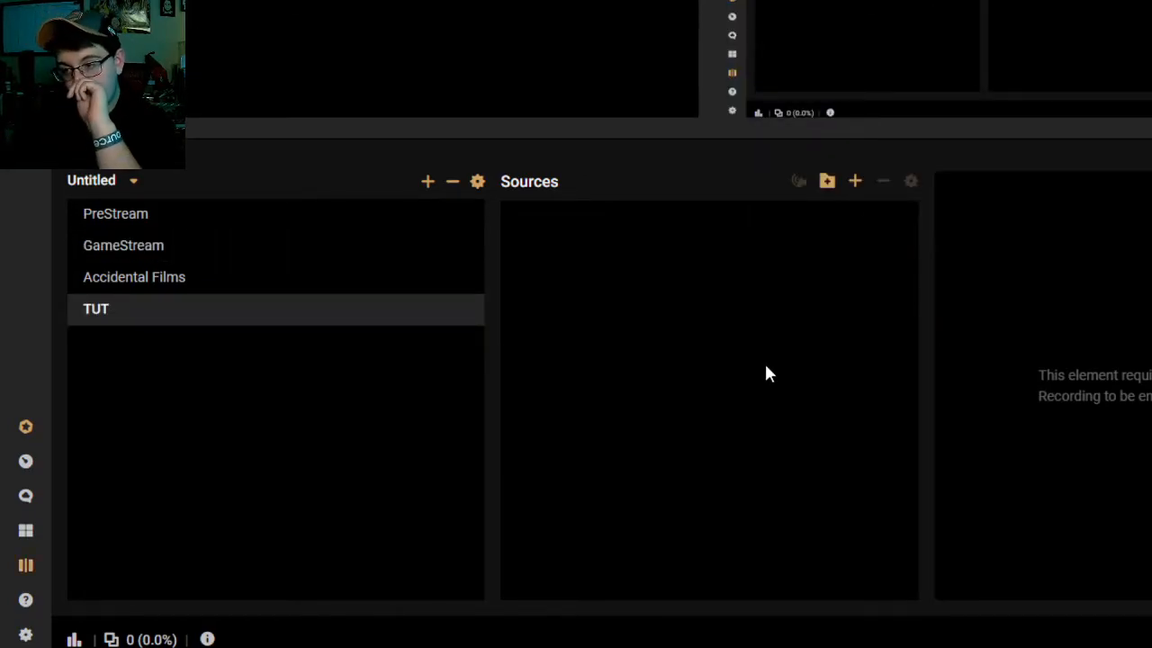
Add a new Audio Input Capture source named MIC 2 to the TUT scene
left_click(855, 184)
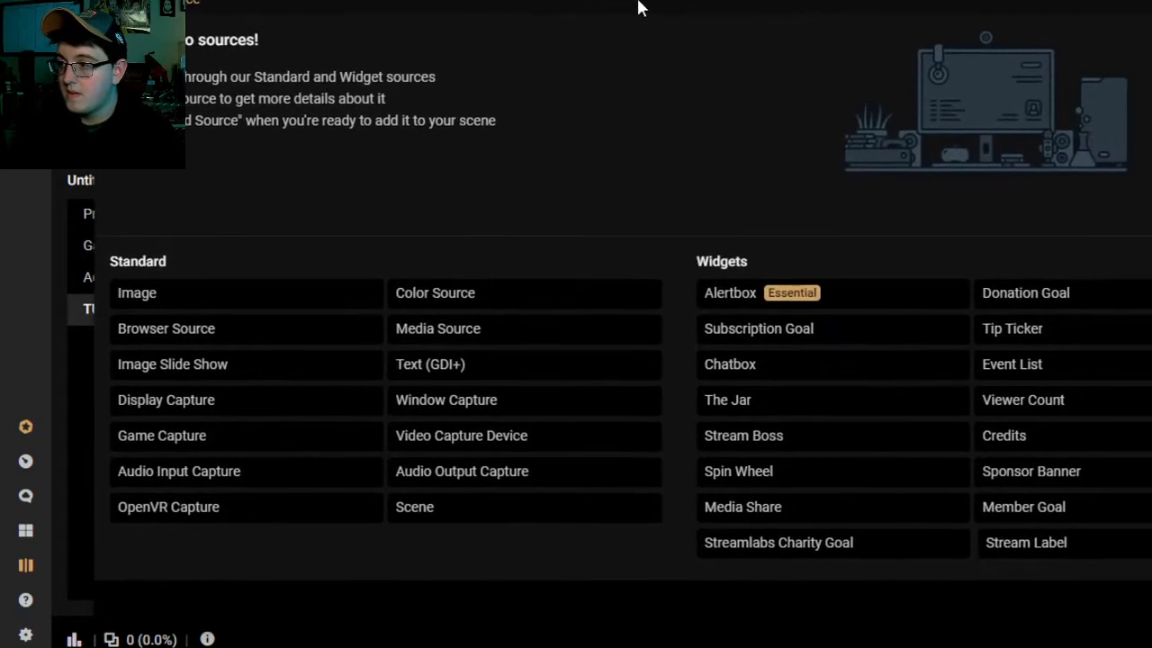
left_click_drag(638, 3, 762, 19)
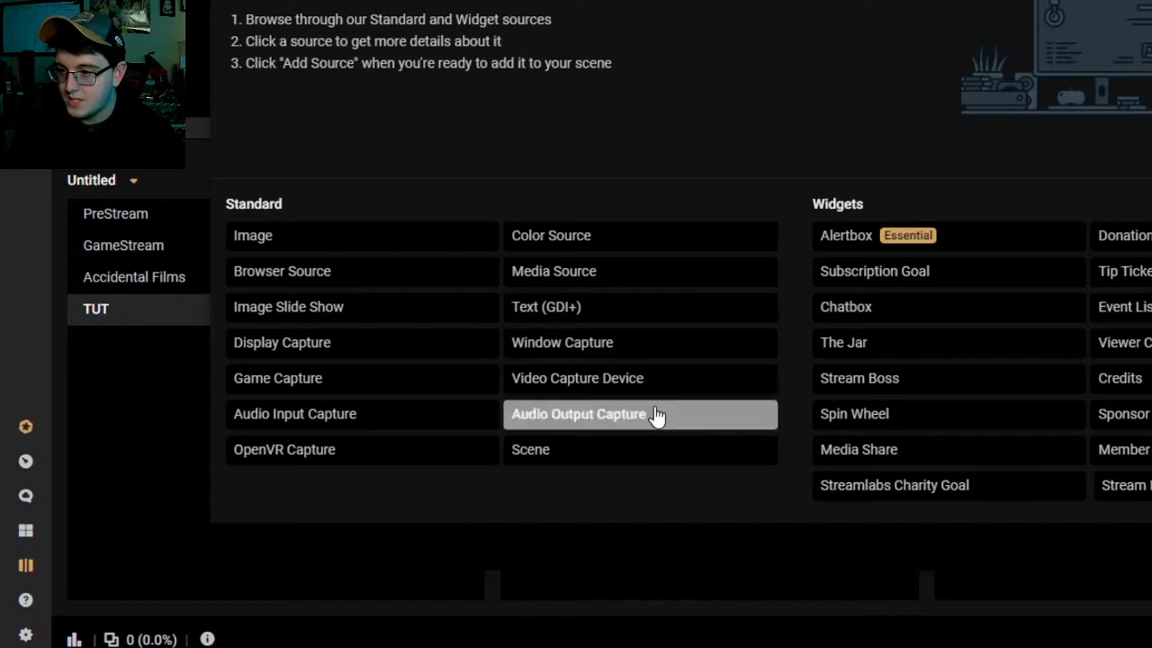
left_click(373, 423)
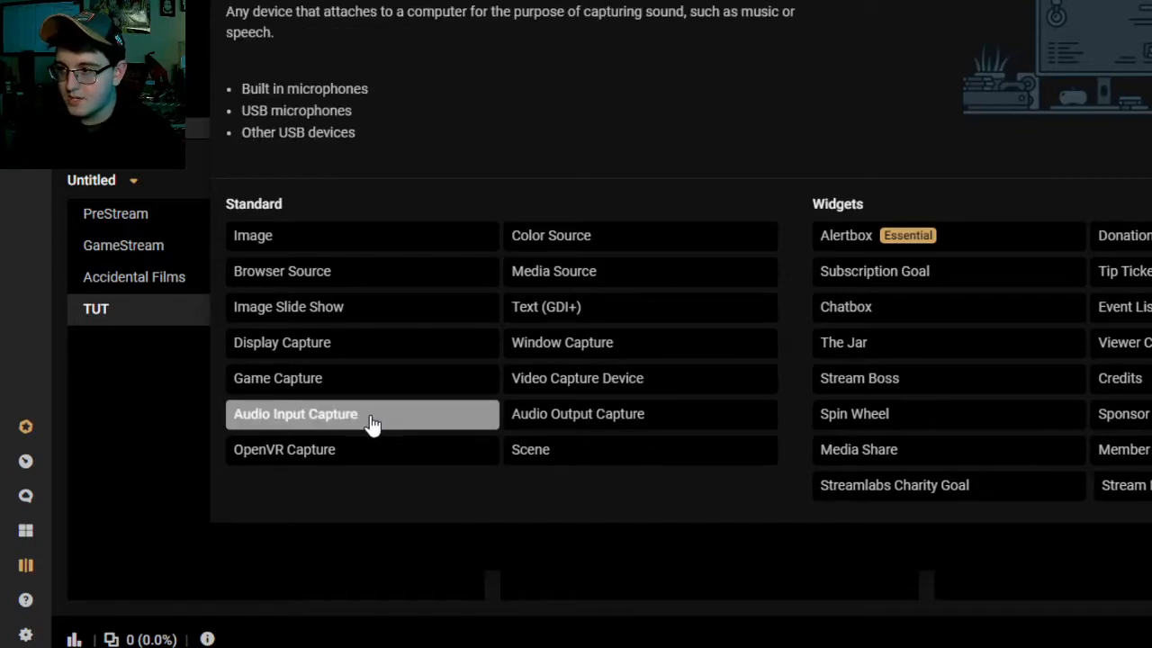
left_click(1150, 546)
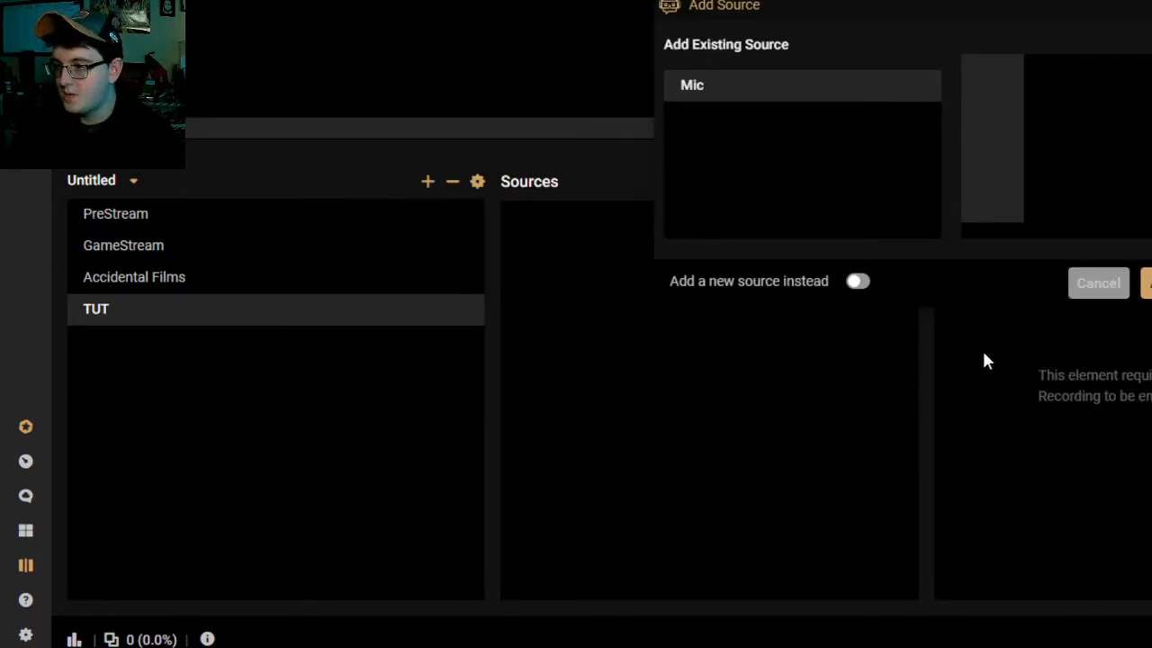
left_click(857, 281)
key("ctrl+a")
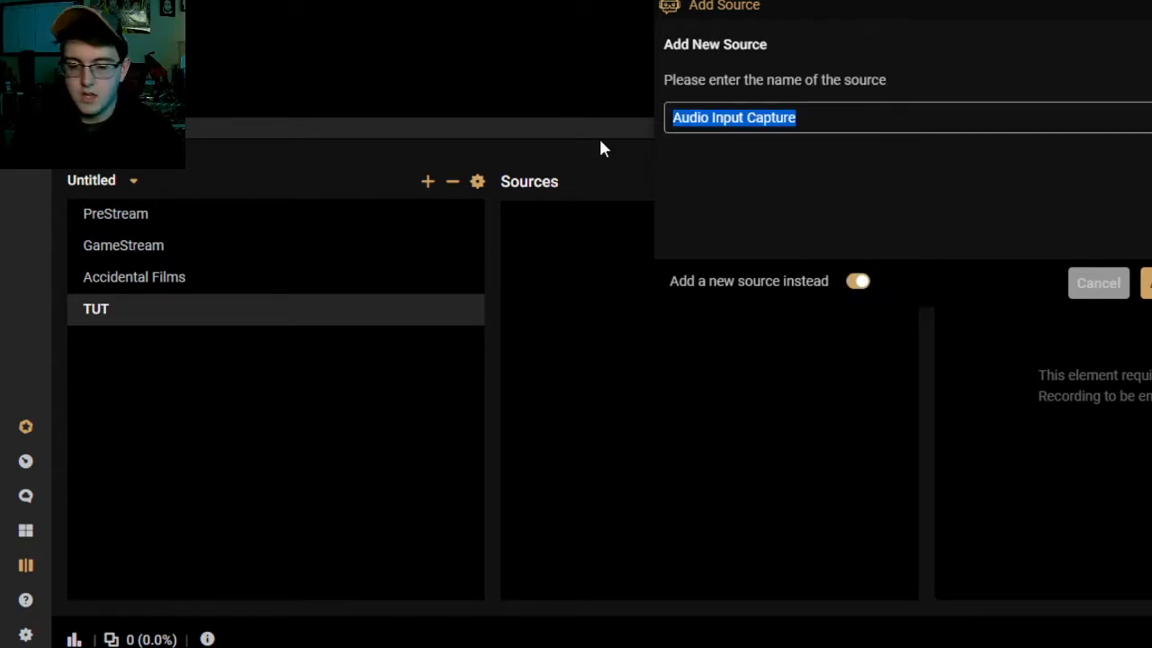
type("MIC 2")
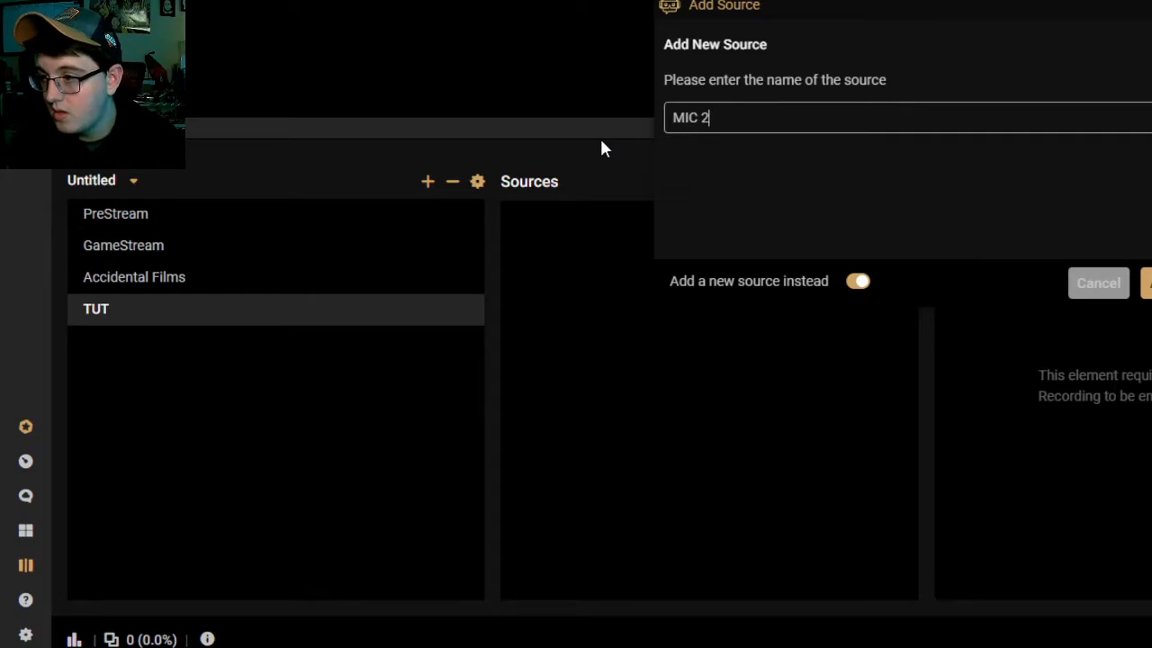
left_click(1147, 283)
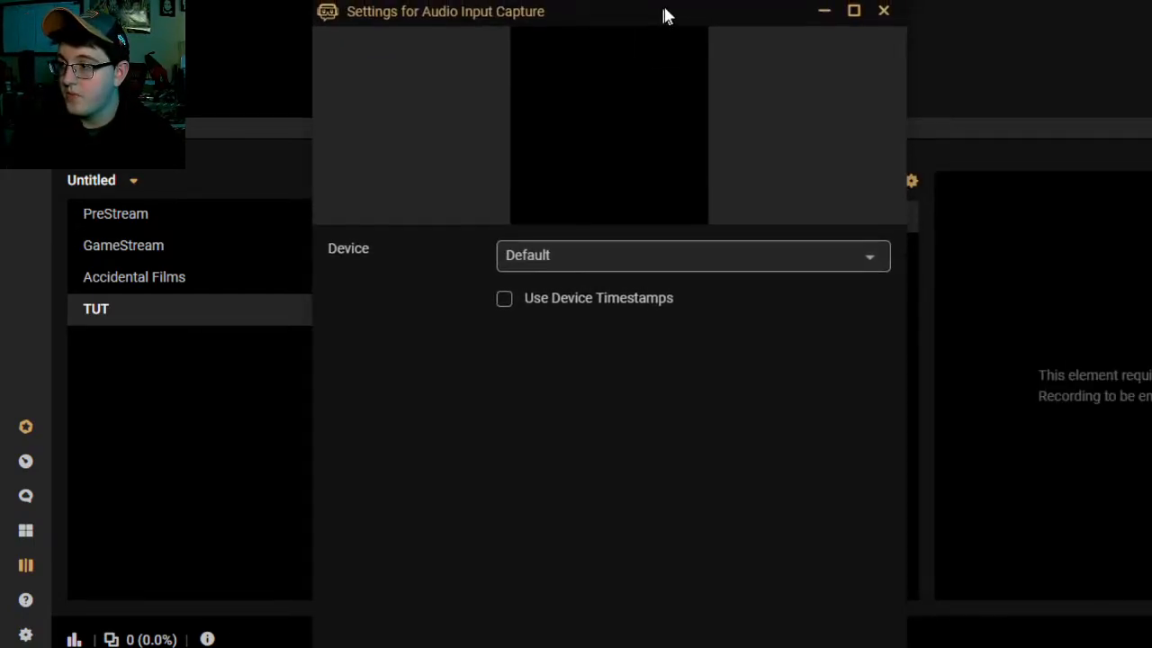
Set the MIC 2 source's device to Microphone (Yeti Stereo Microphone) and close its settings
left_click_drag(663, 13, 656, 88)
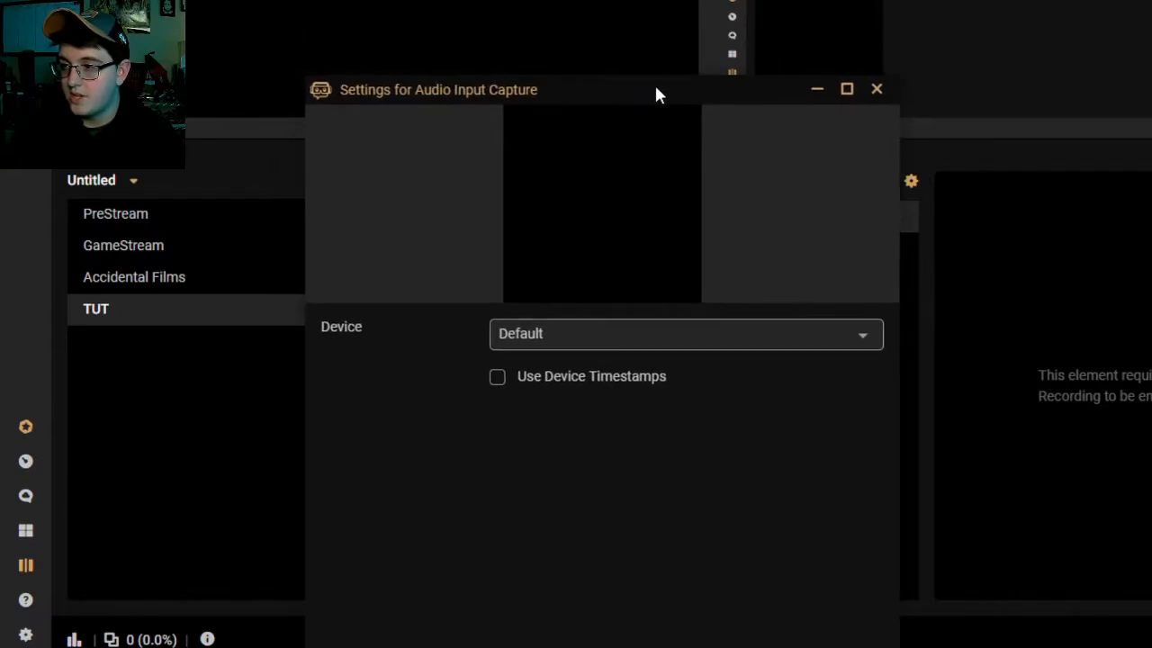
left_click(657, 335)
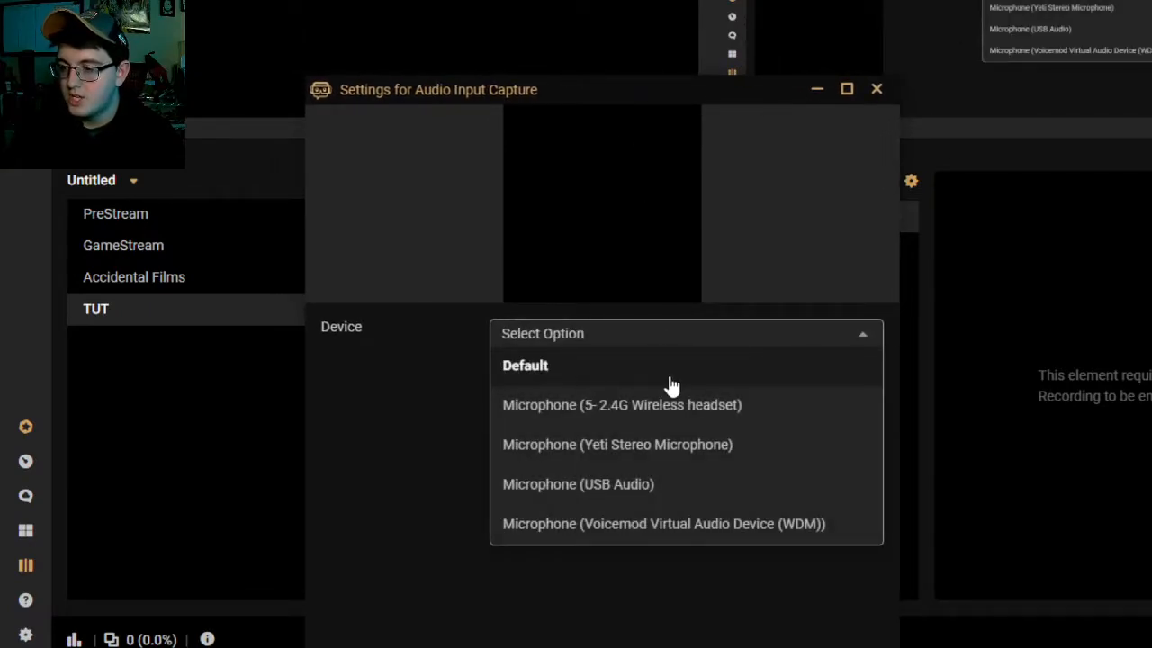
left_click(702, 445)
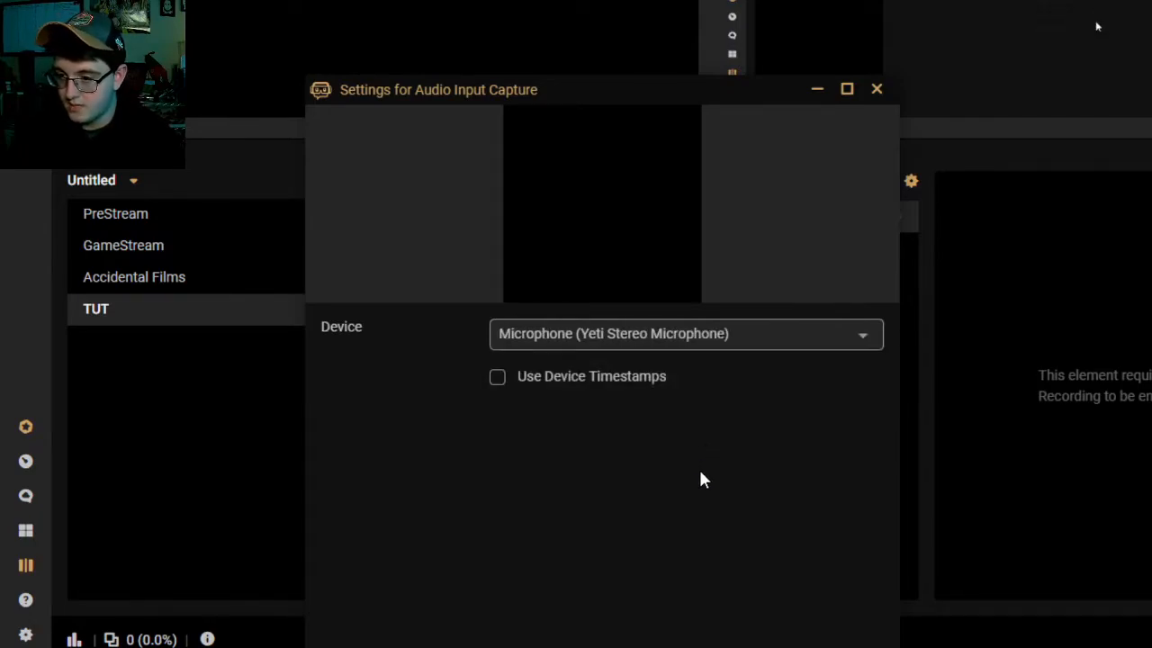
left_click(875, 91)
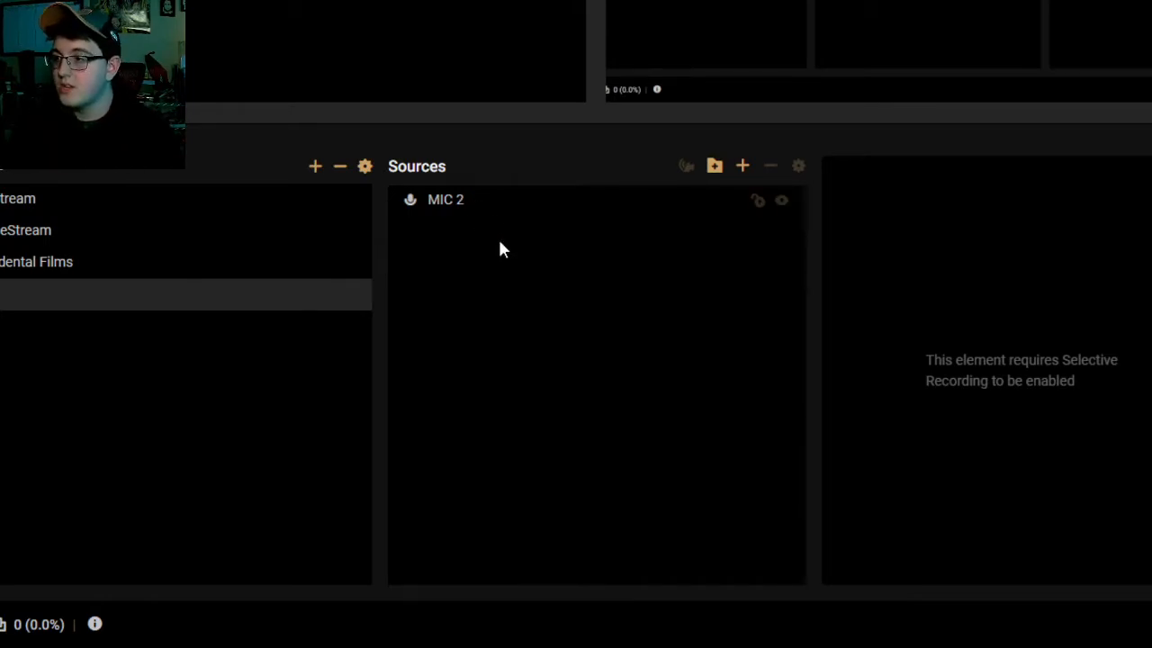
Add a new Display Capture source named DISPLAY to the TUT scene and accept its default properties
left_click(742, 165)
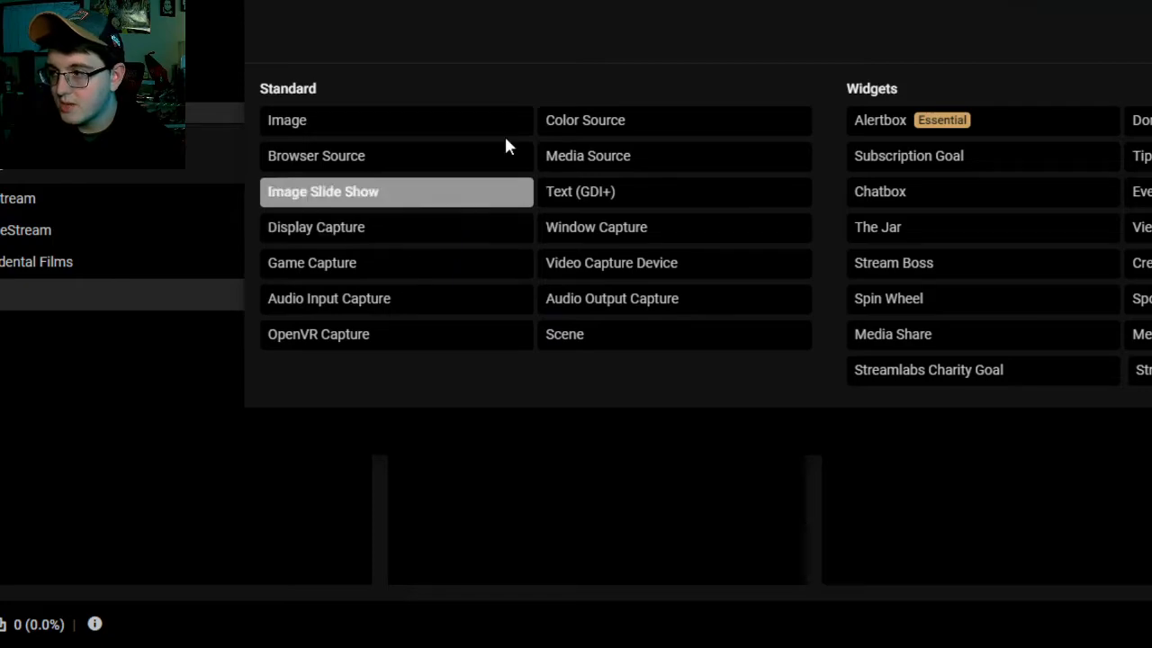
left_click_drag(709, 0, 570, 0)
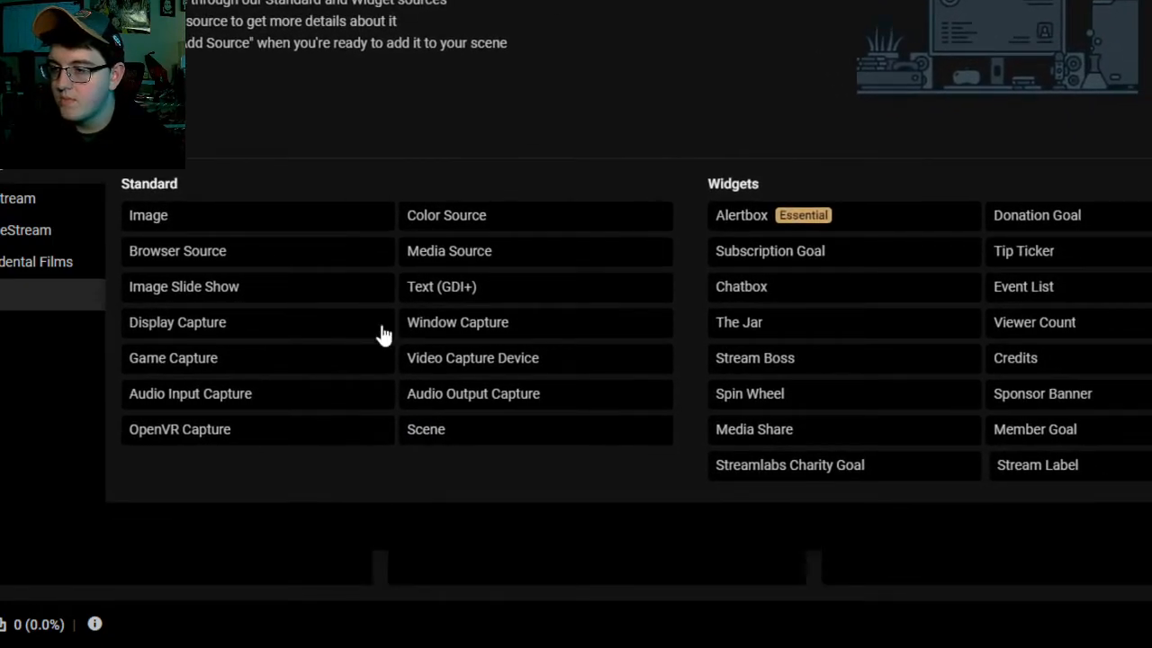
left_click(342, 331)
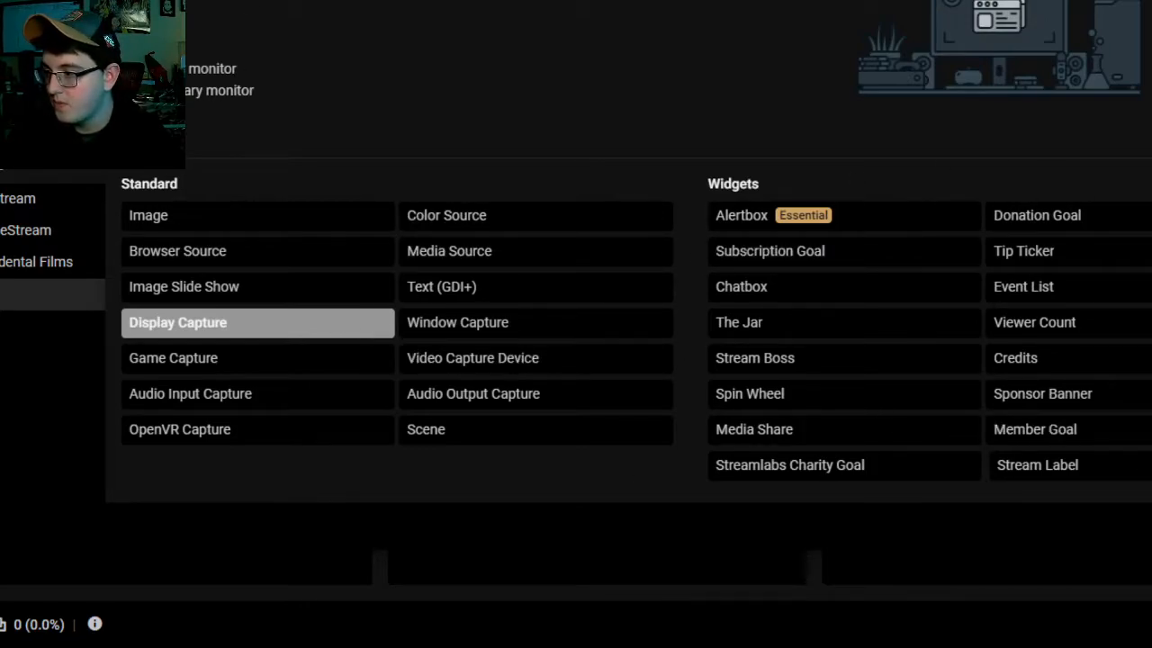
left_click(1151, 525)
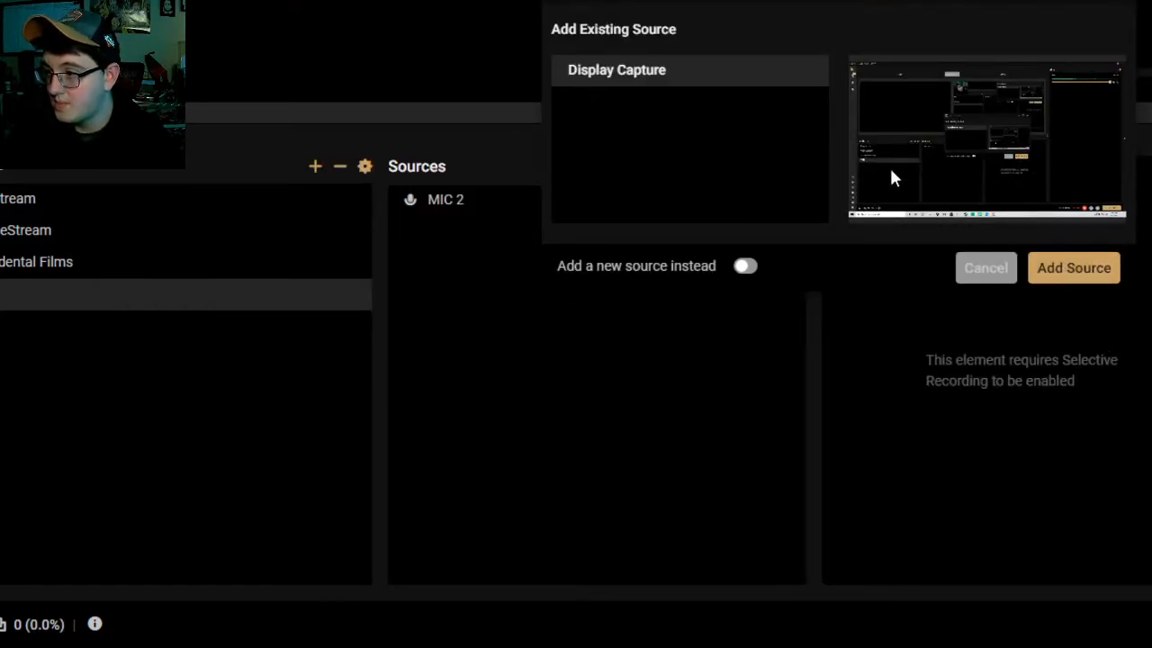
left_click(734, 267)
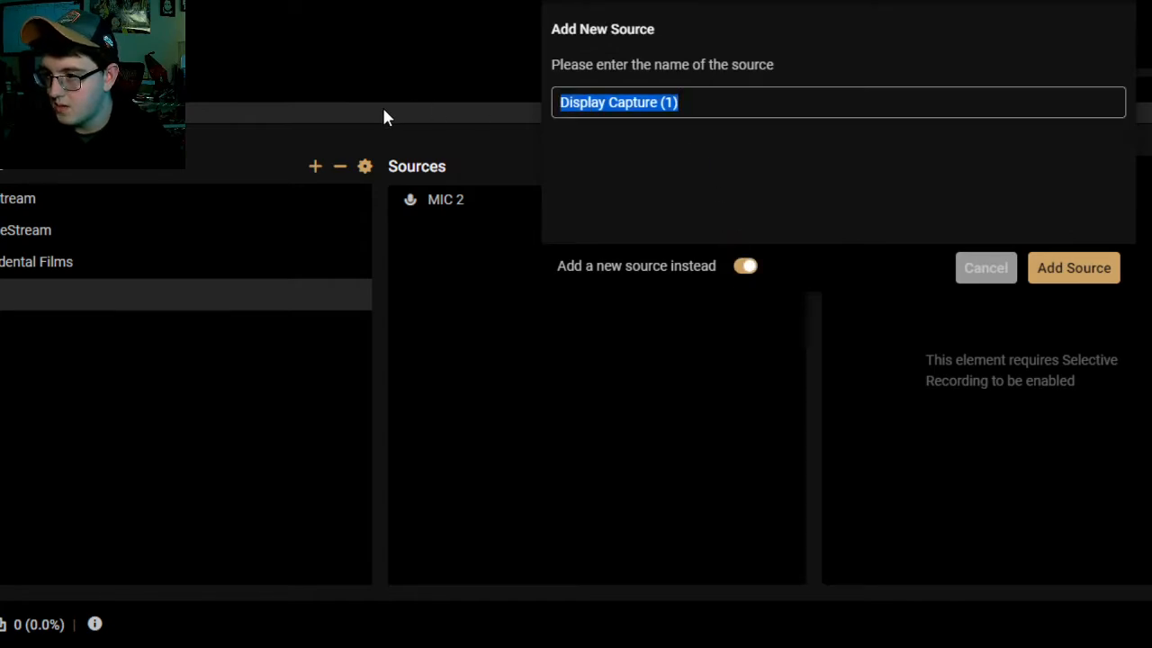
type("T")
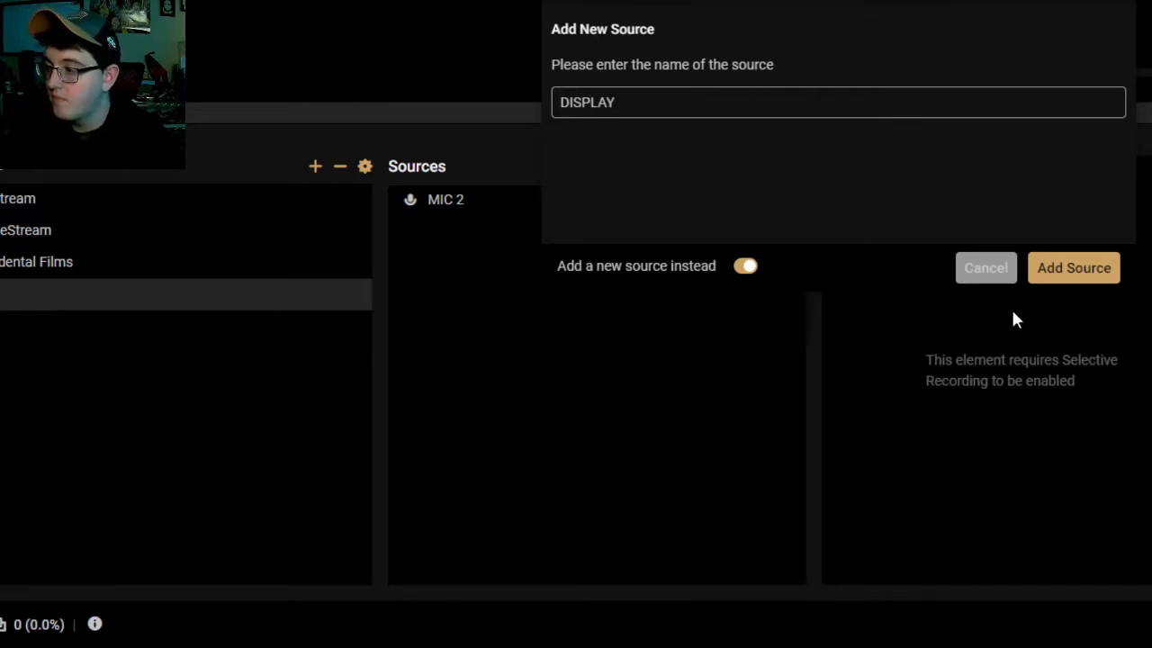
left_click(1073, 282)
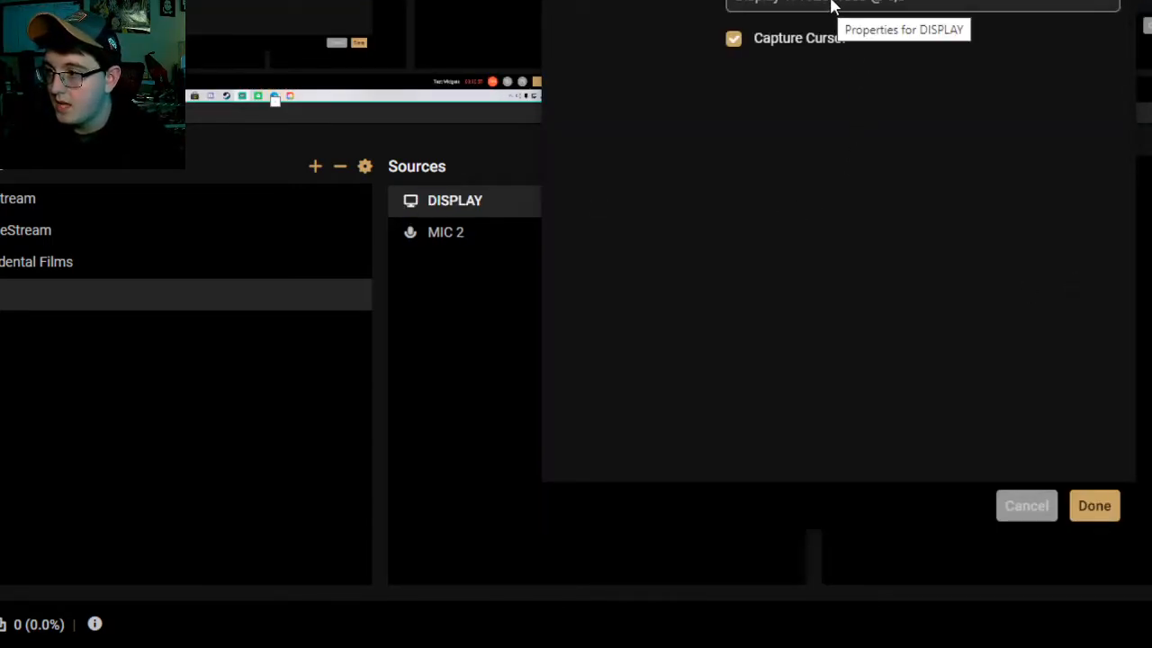
left_click(1094, 506)
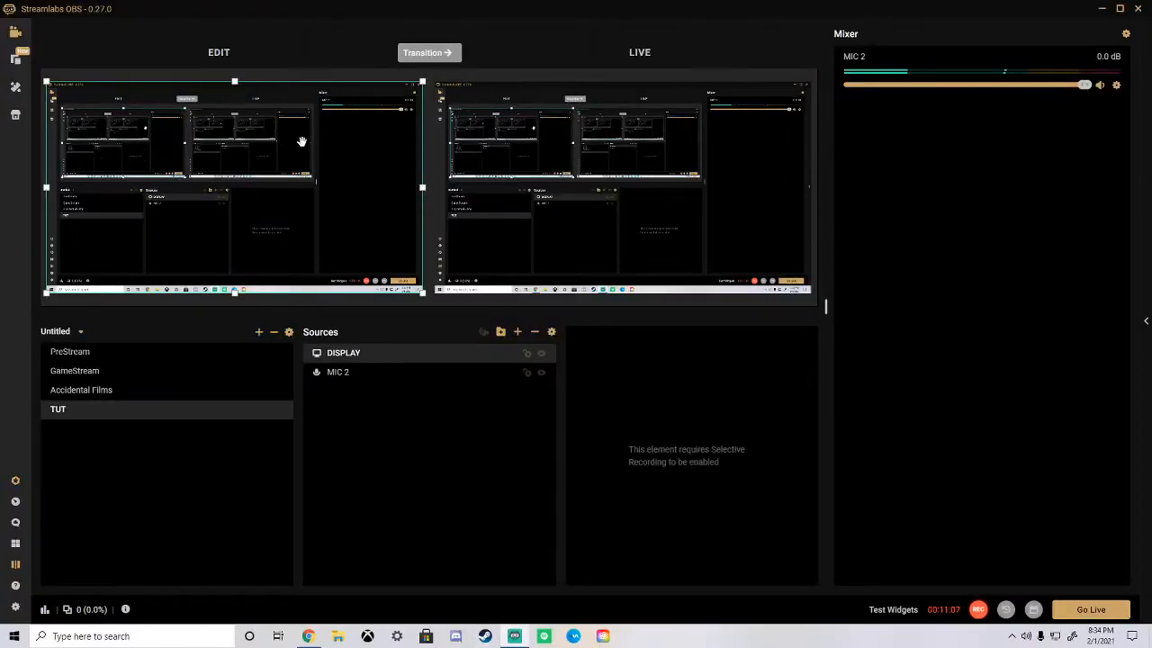
Turn off Studio Mode and add the existing Camera video capture device source to the TUT scene
left_click(16, 564)
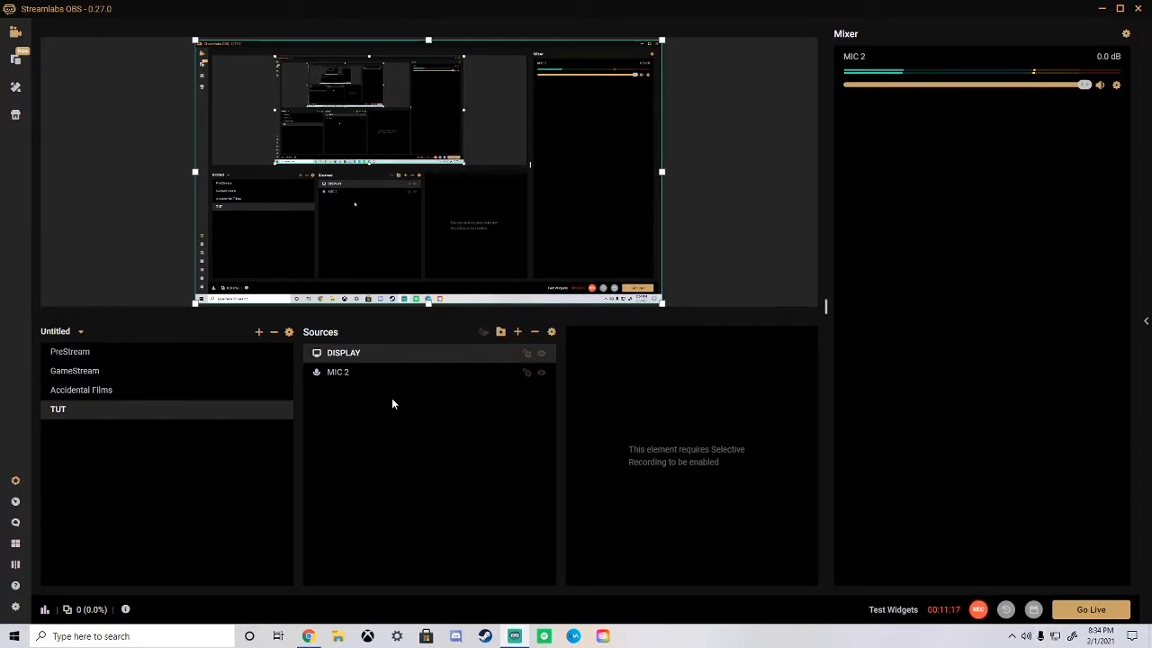
left_click(517, 332)
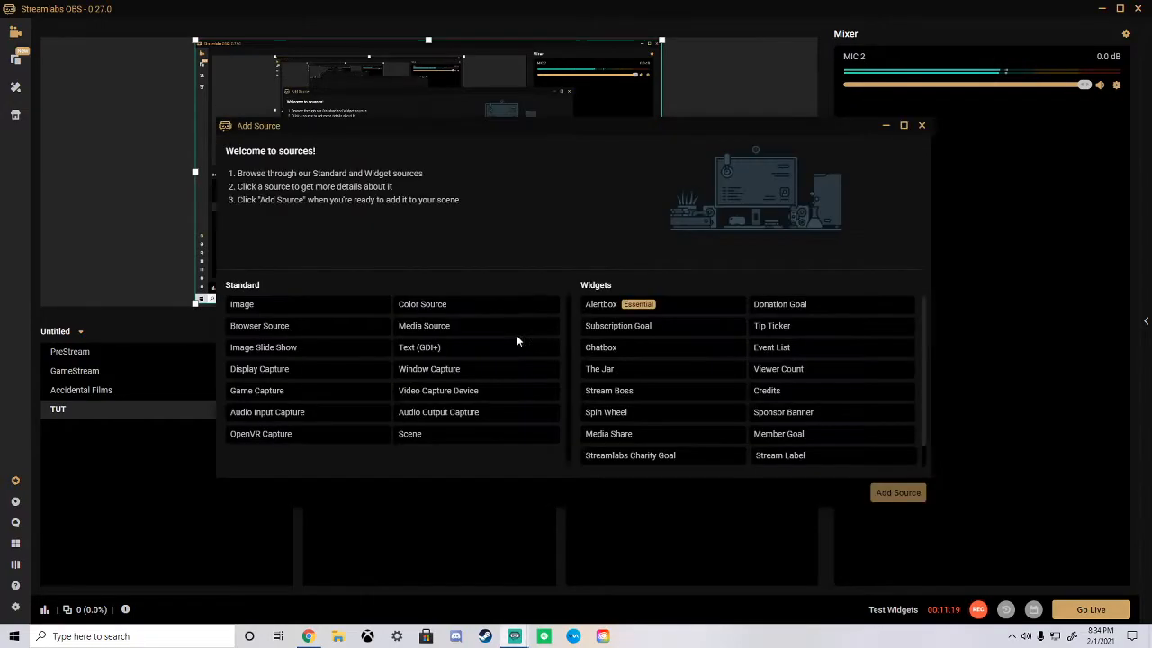
left_click_drag(534, 130, 502, 88)
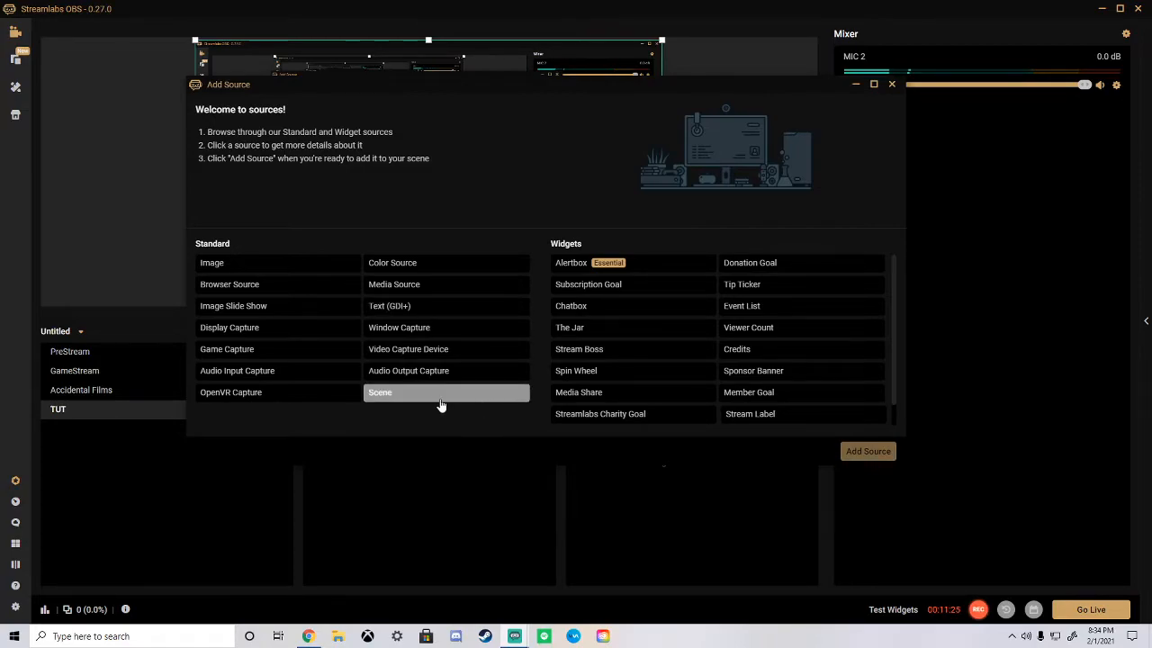
left_click(393, 353)
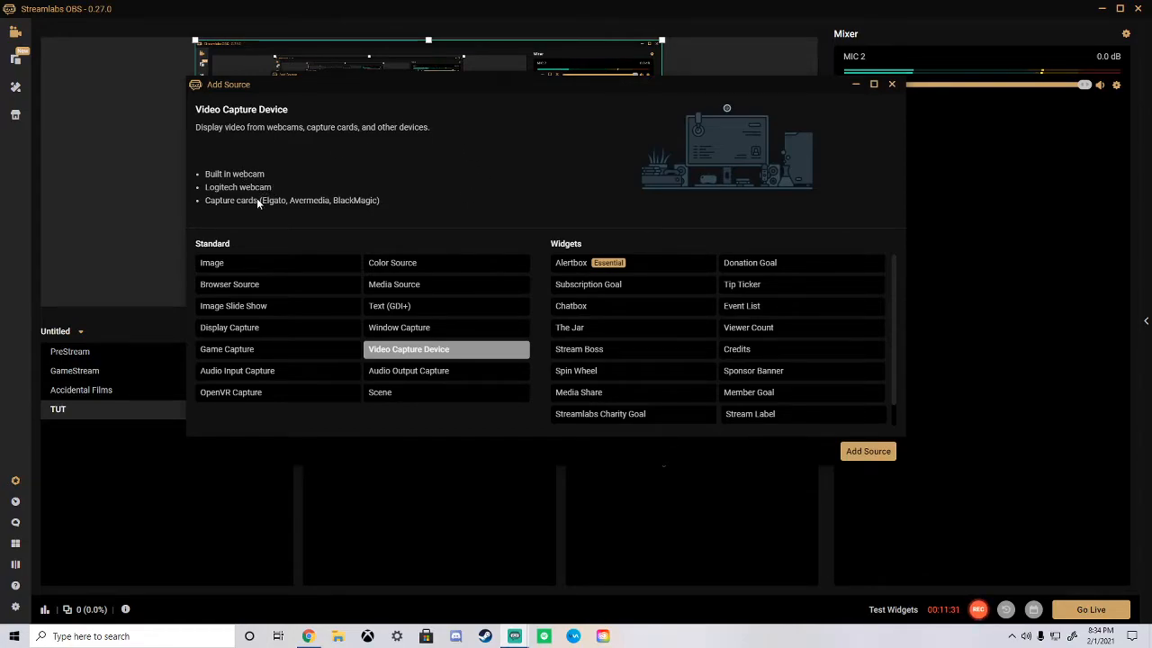
left_click(864, 459)
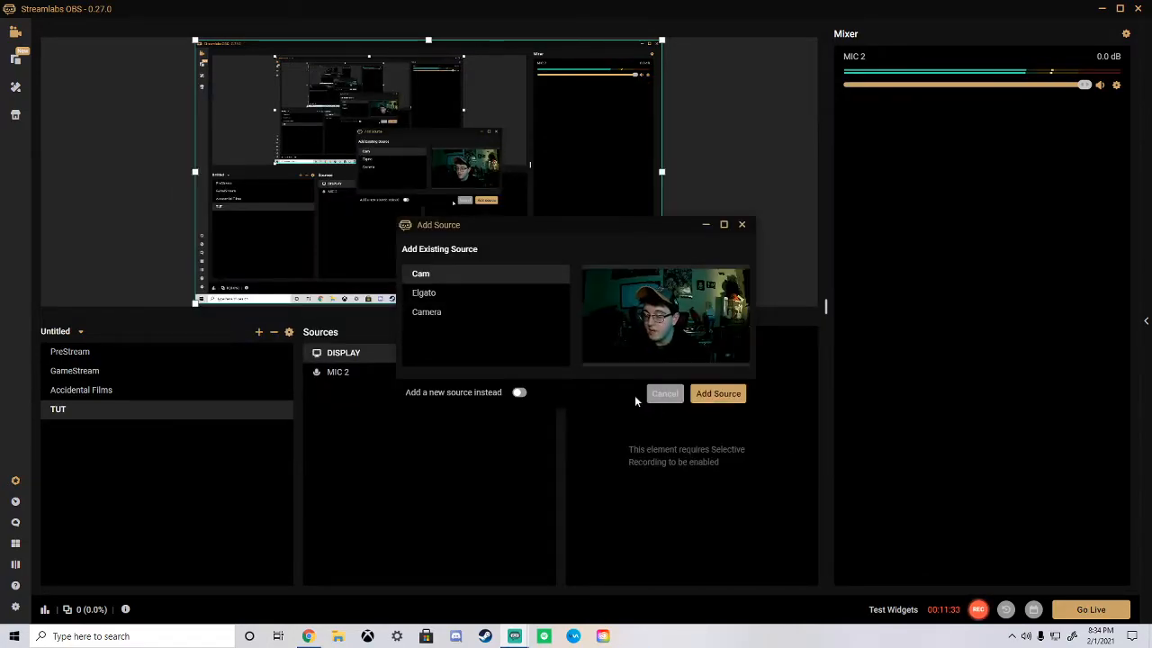
left_click(469, 294)
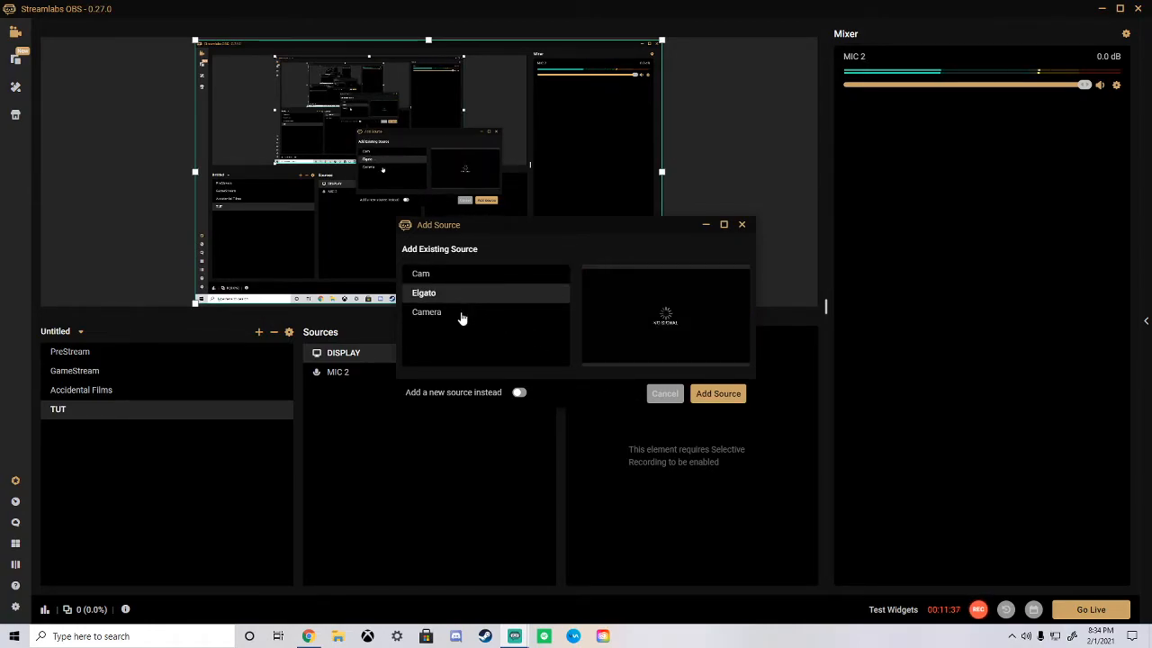
left_click(461, 314)
left_click(718, 394)
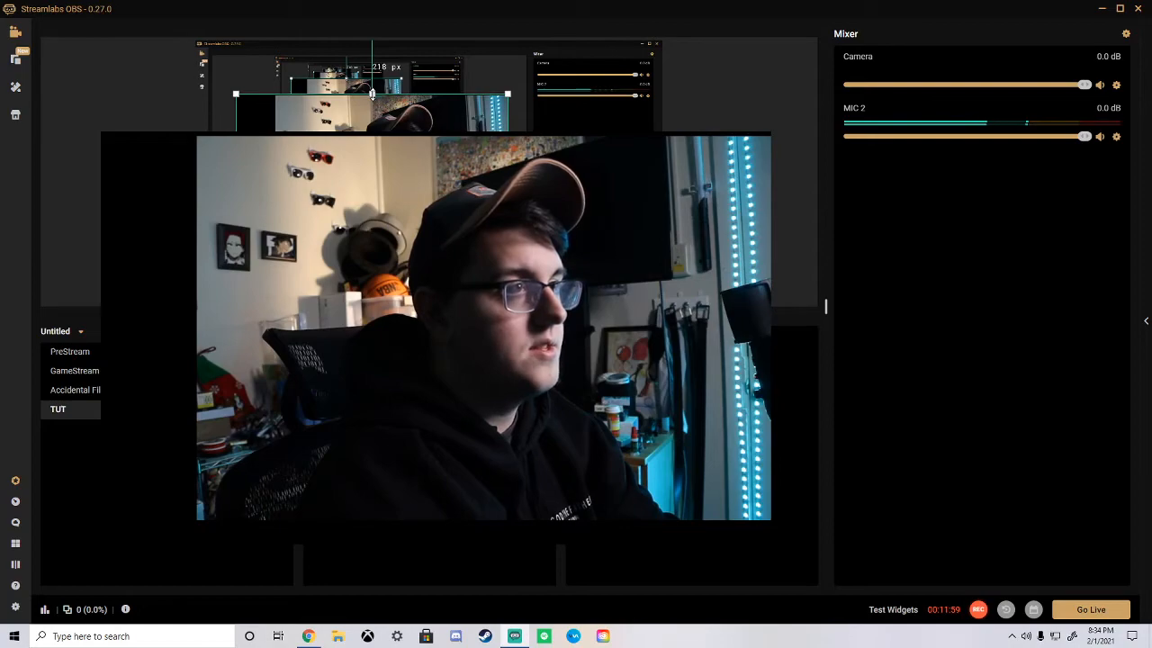
Crop the edges of the Camera source and fit it, scaled down, into the lower-left corner of the canvas
left_click_drag(373, 94, 373, 96)
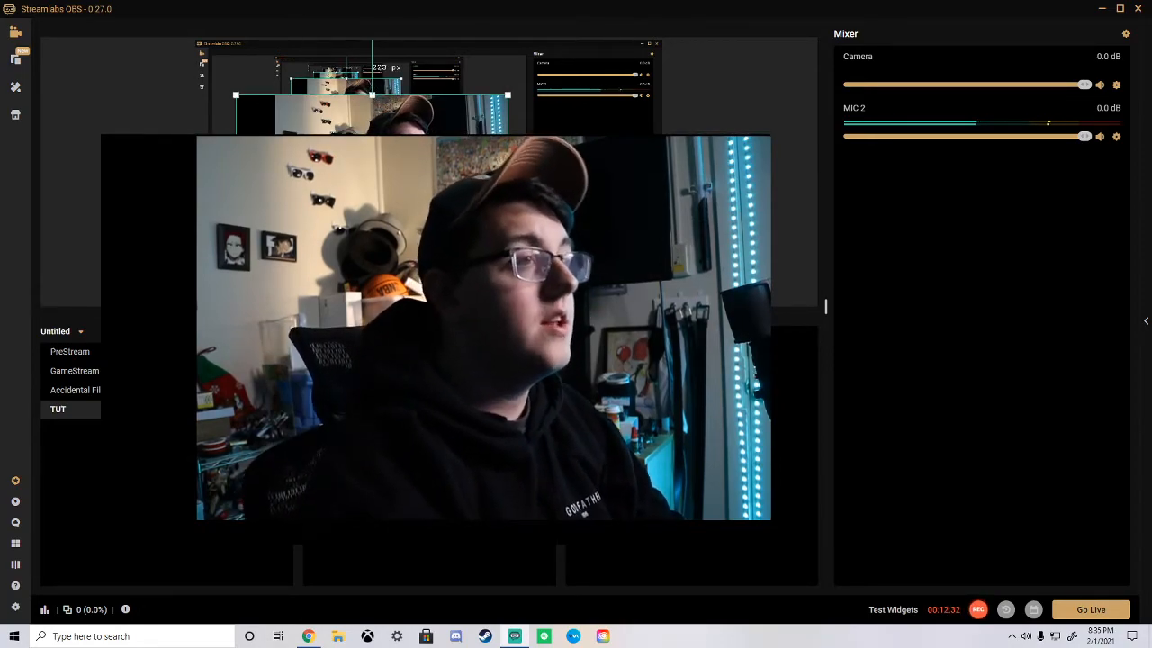
left_click_drag(236, 178, 276, 177)
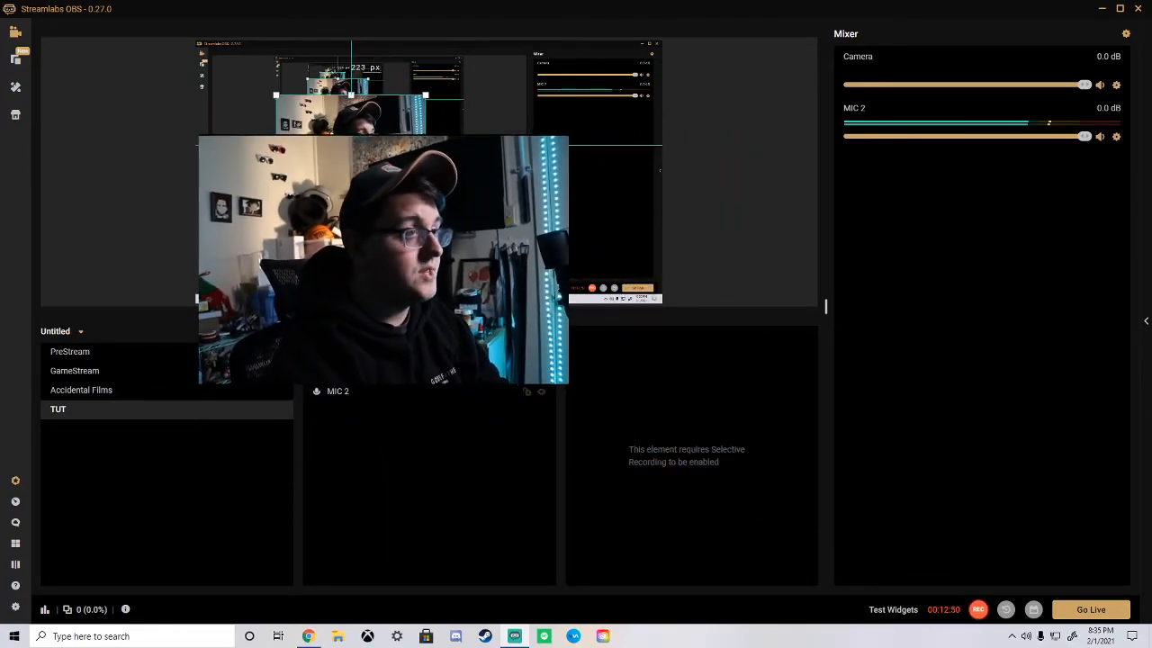
left_click_drag(426, 196, 254, 282)
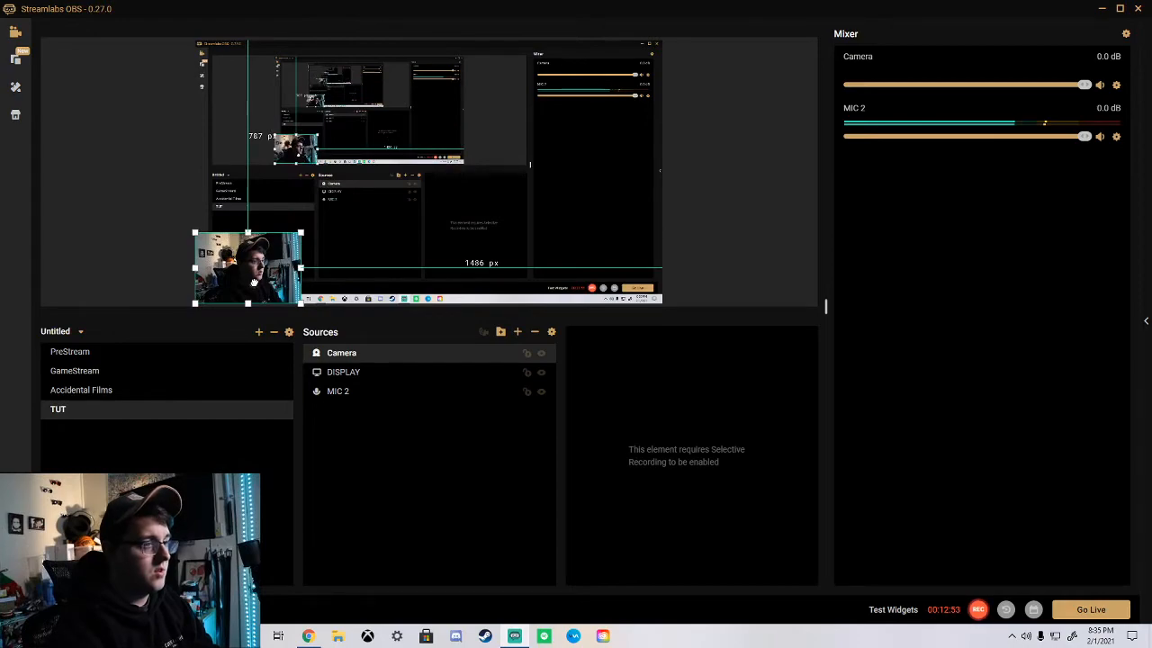
left_click(250, 150)
left_click(685, 237)
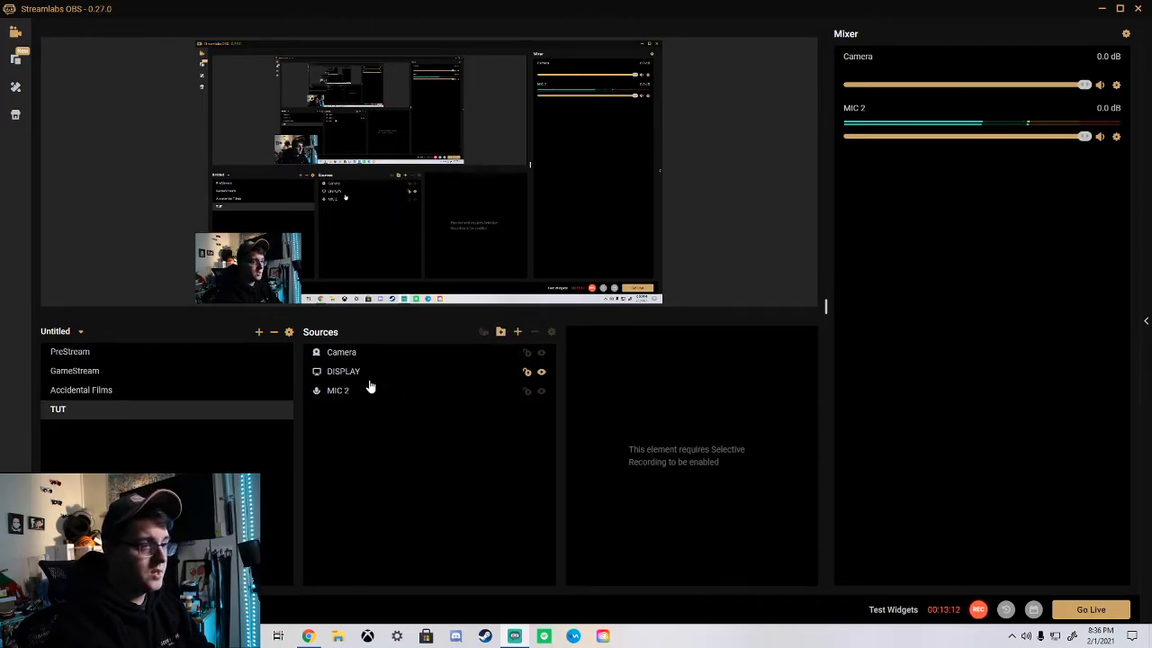
Add the existing Alertbox widget to the TUT scene and shrink it into the canvas's upper-left corner
left_click(517, 332)
left_click_drag(537, 134, 450, 185)
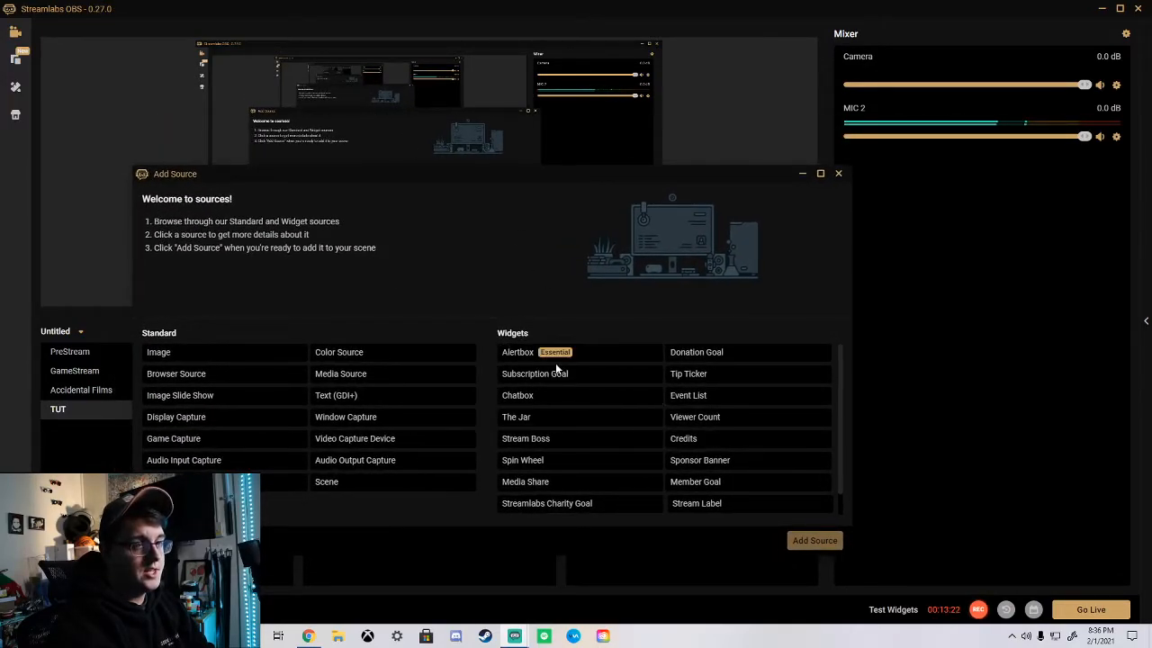
left_click(532, 357)
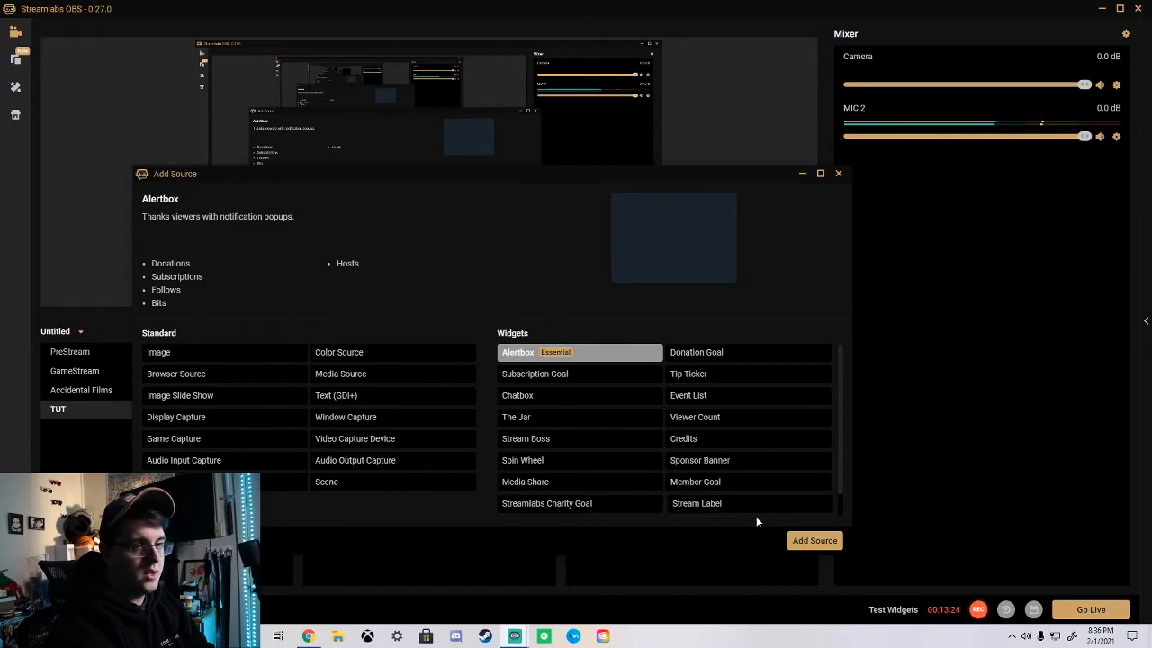
left_click(814, 540)
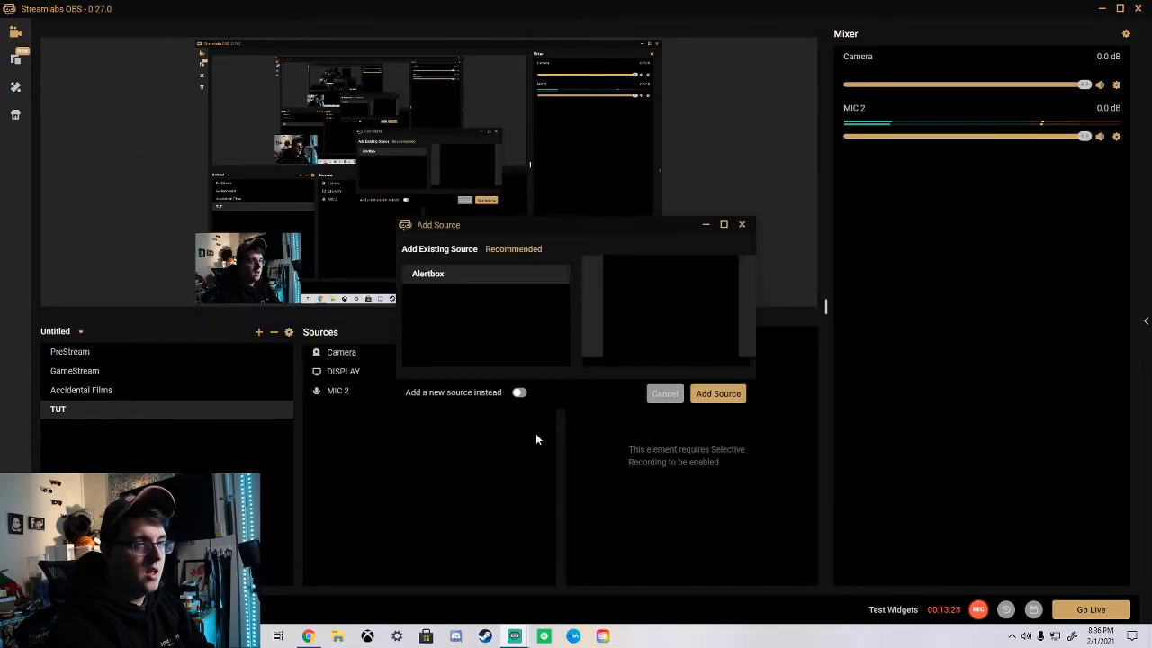
left_click(718, 394)
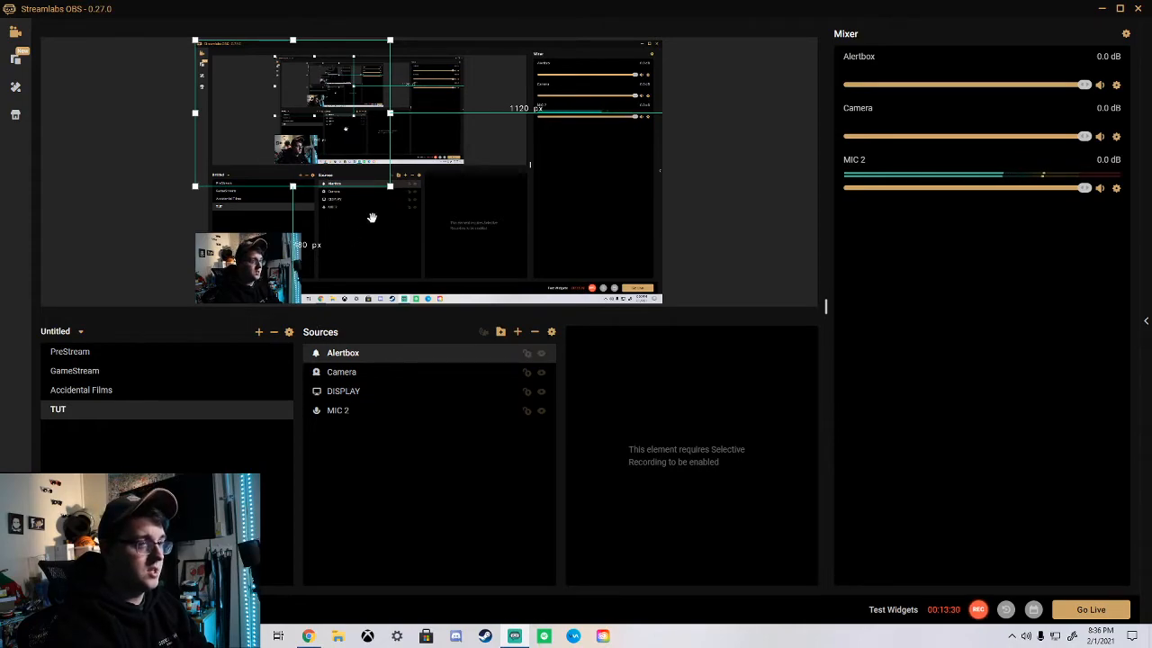
left_click_drag(390, 186, 277, 90)
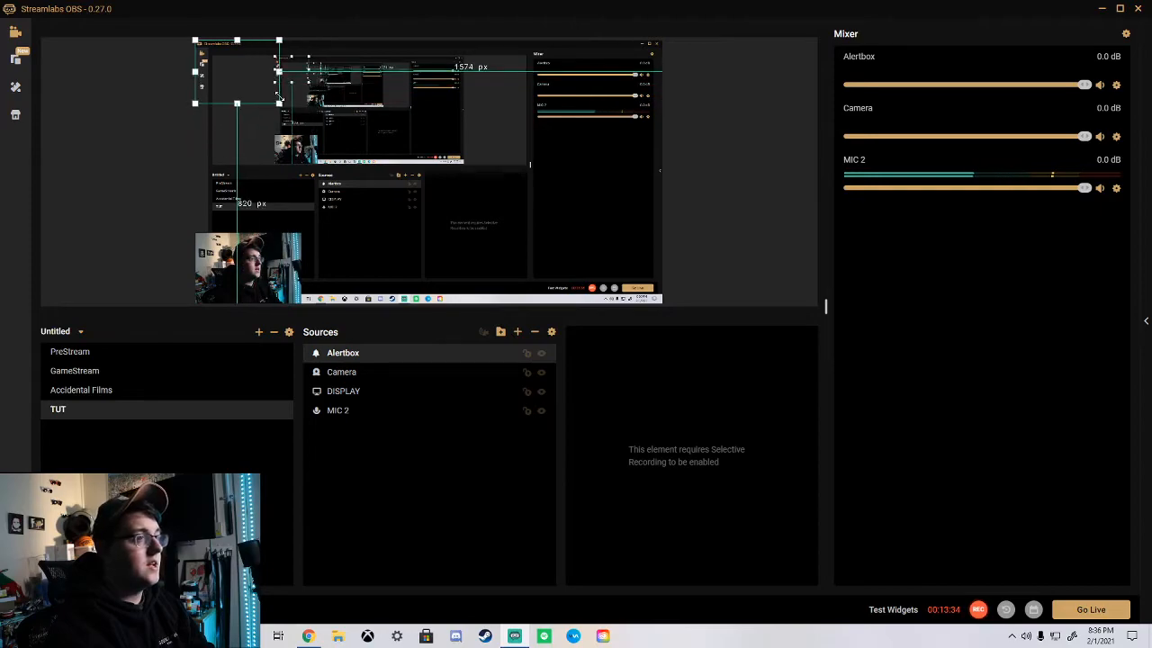
left_click(757, 246)
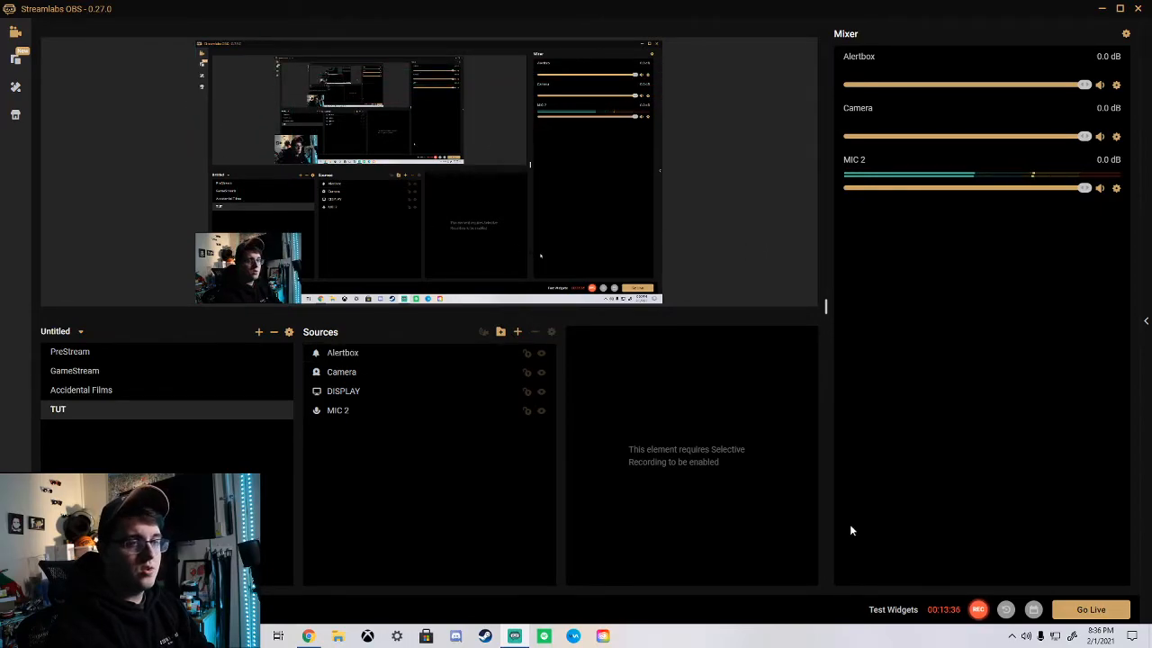
Trigger a test Subscriber alert and mute the Camera source's audio in the mixer
left_click(890, 609)
left_click(680, 610)
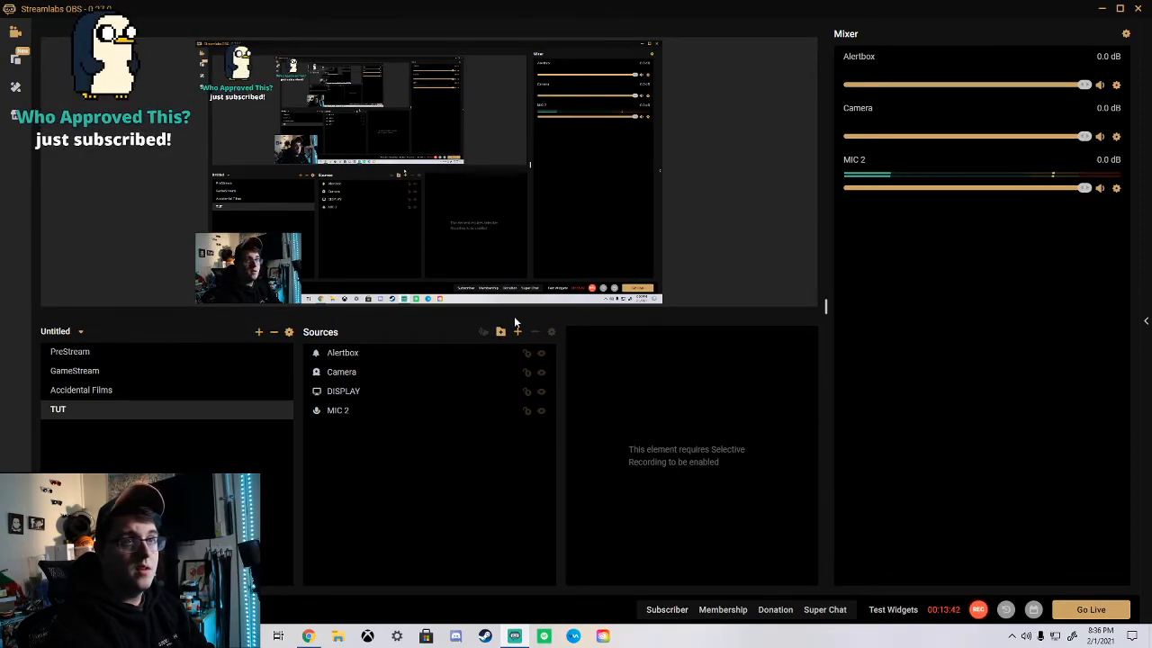
left_click(1098, 137)
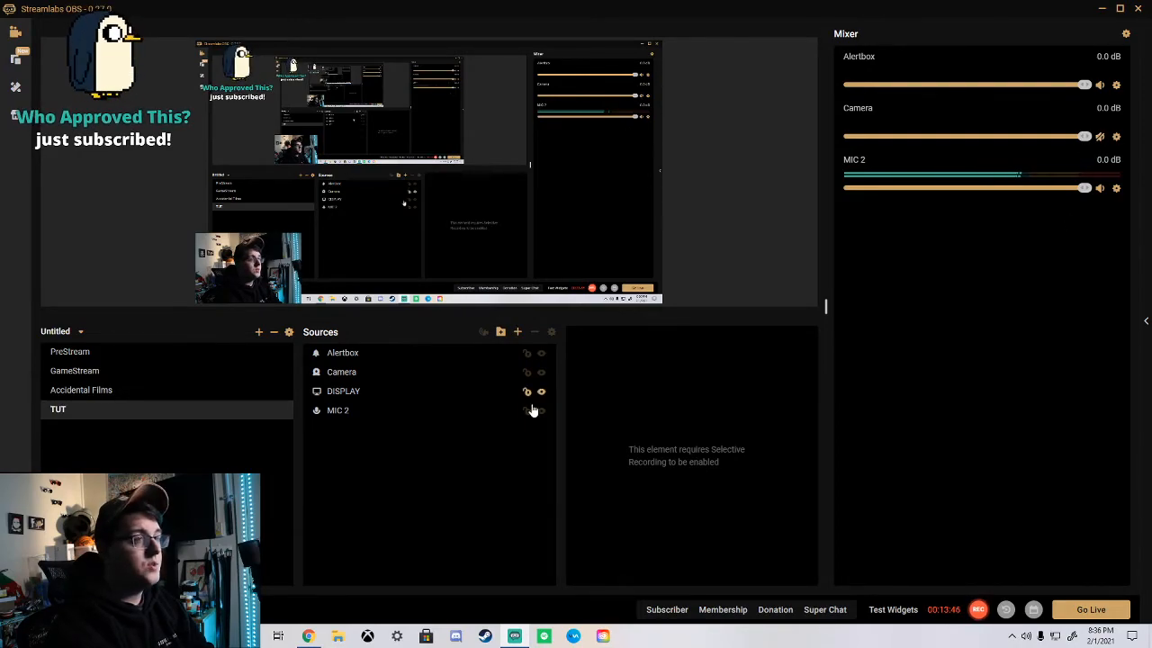
Add a new Audio Output Capture source named DESK AUDIO to the TUT scene
left_click(517, 331)
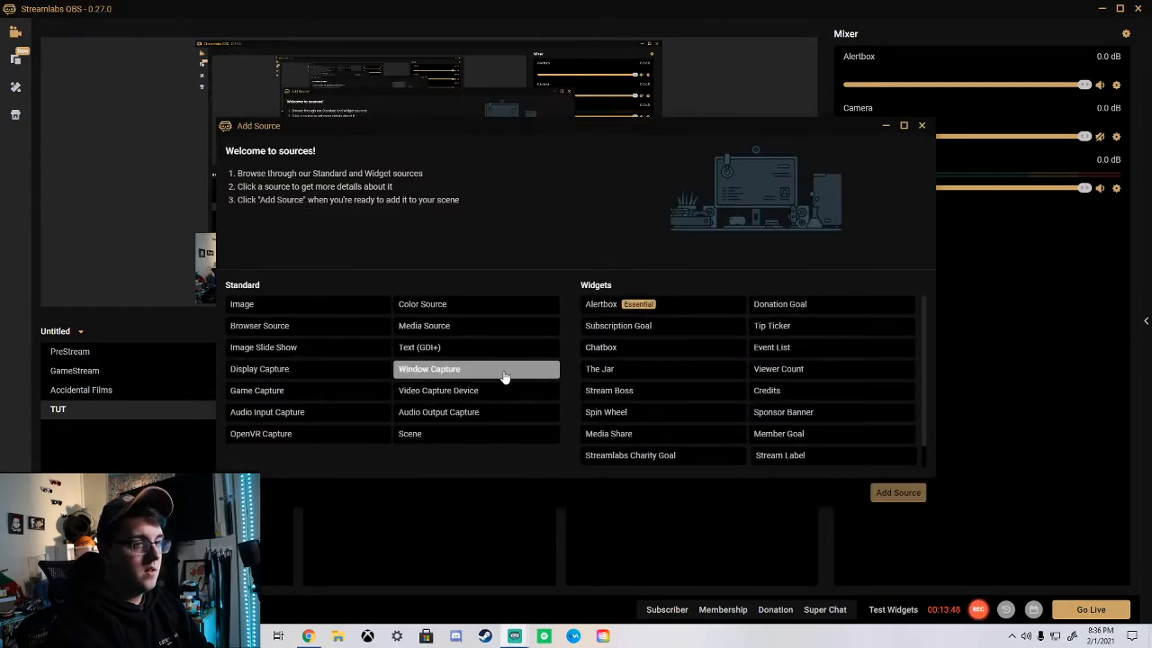
left_click(358, 419)
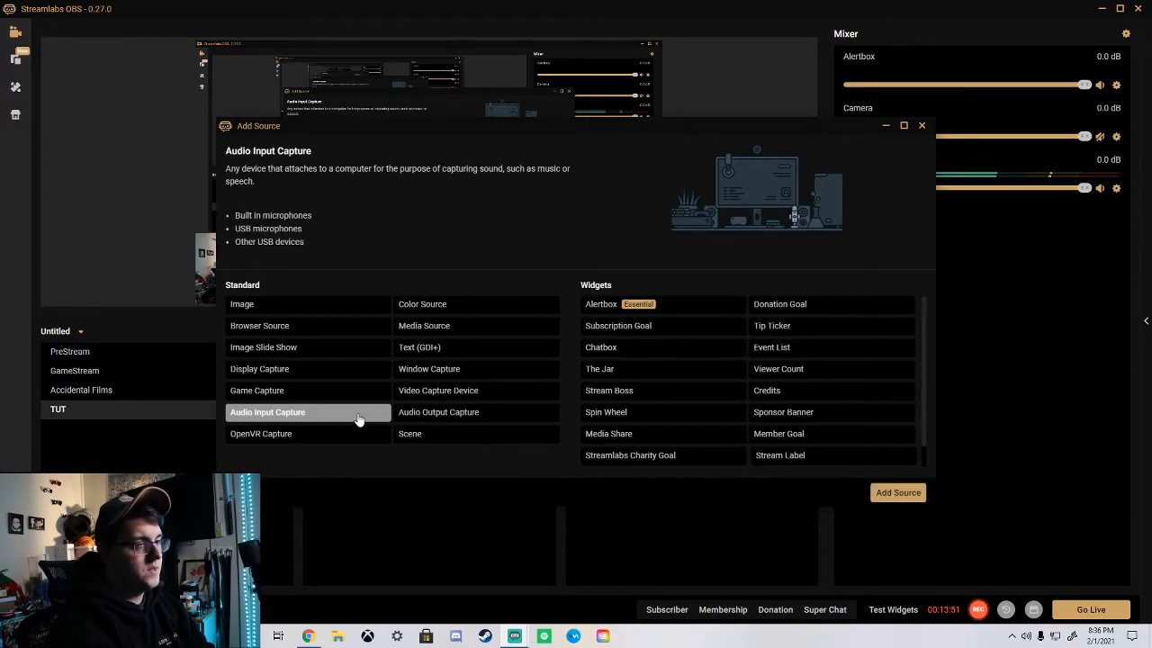
left_click(433, 419)
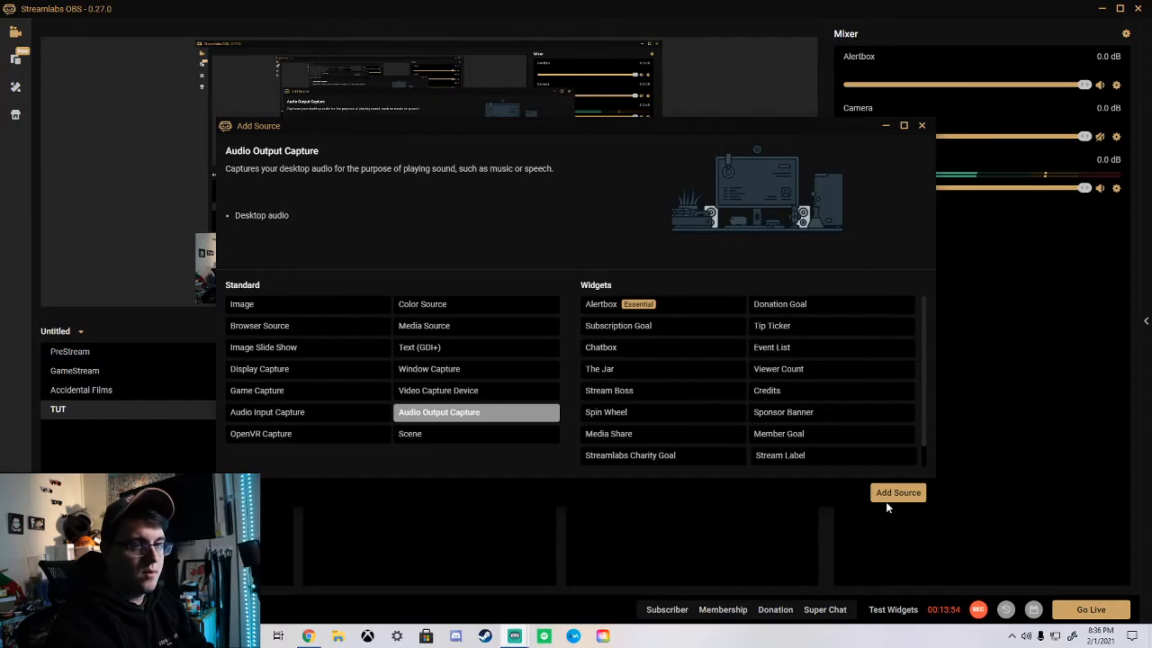
left_click(887, 491)
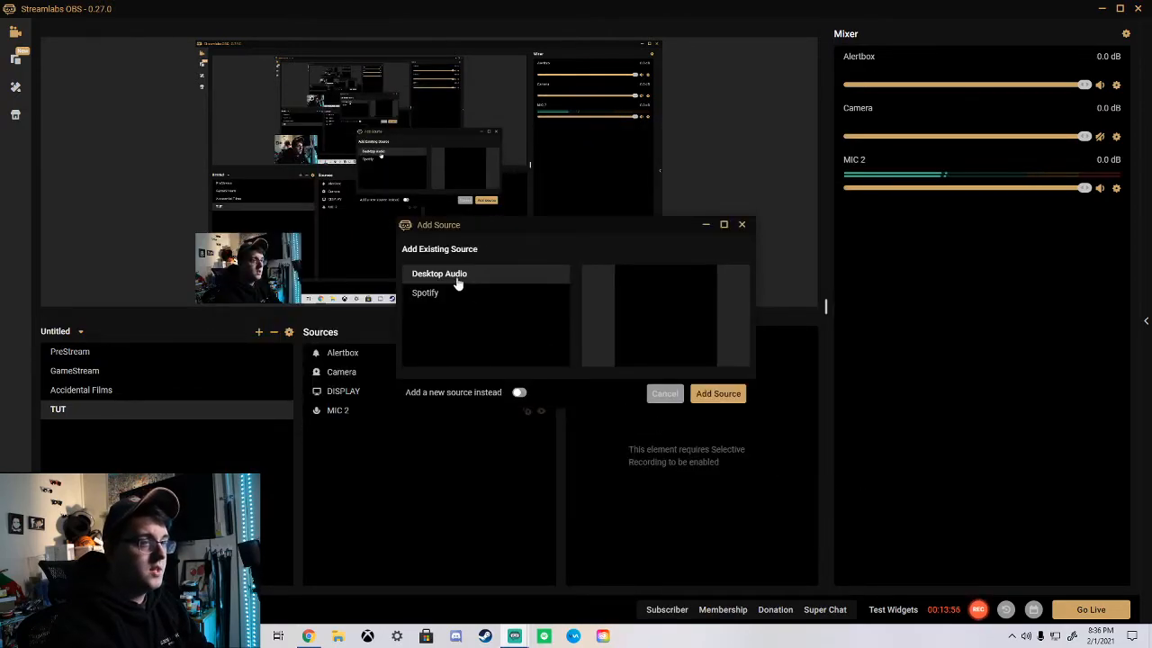
left_click(519, 392)
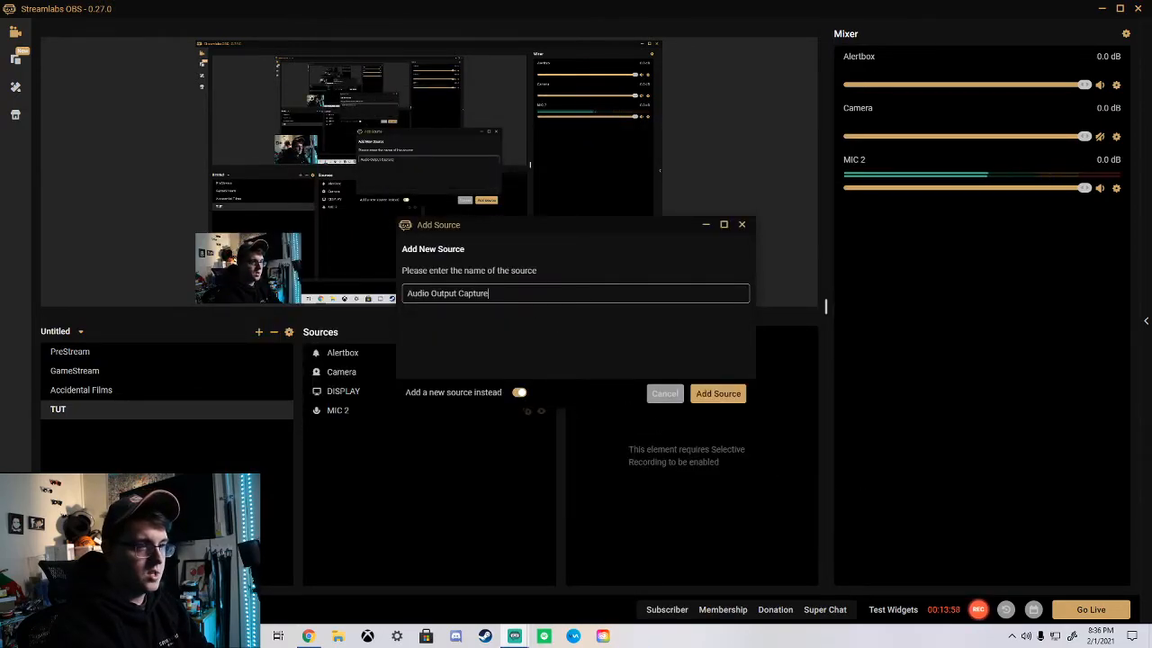
key("ctrl+a")
type("DESK AUDIO")
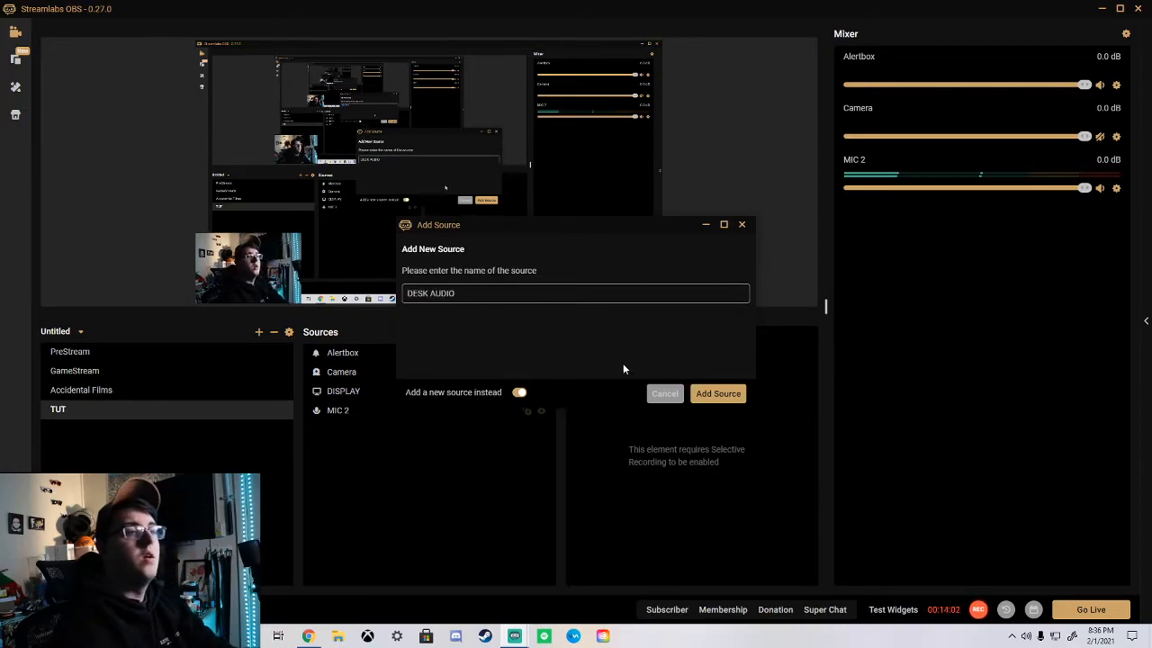
left_click(711, 397)
Set DESK AUDIO's device to E225W-1920 (NVIDIA High Definition Audio) and place the source below MIC 2 in the source order
left_click(624, 232)
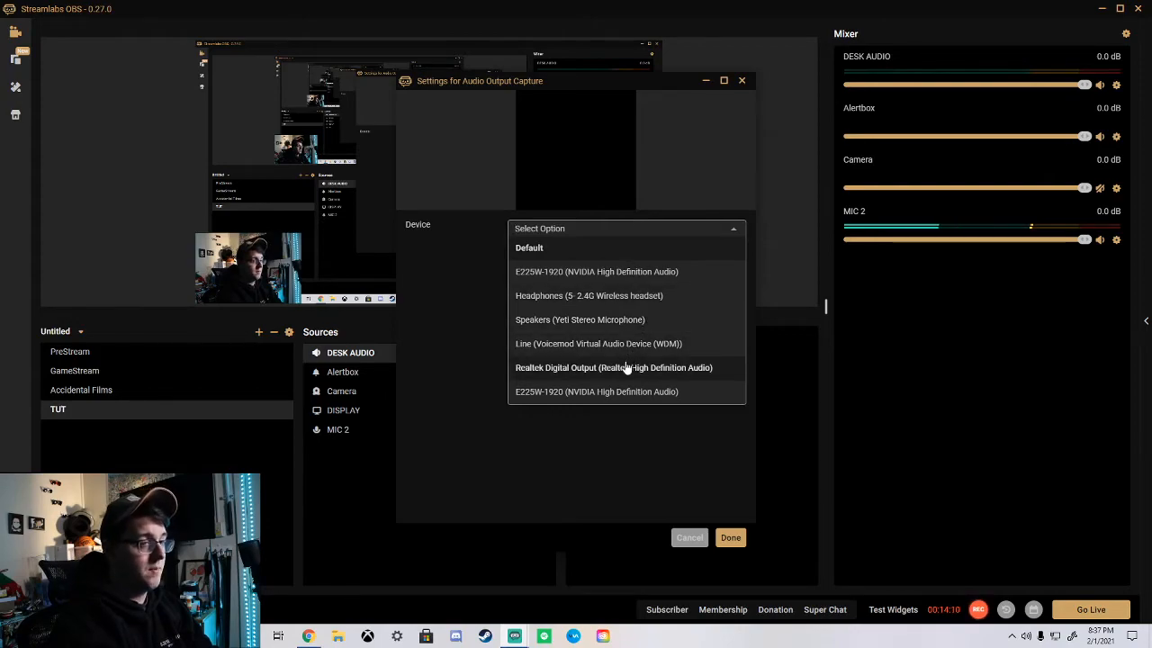
left_click(607, 279)
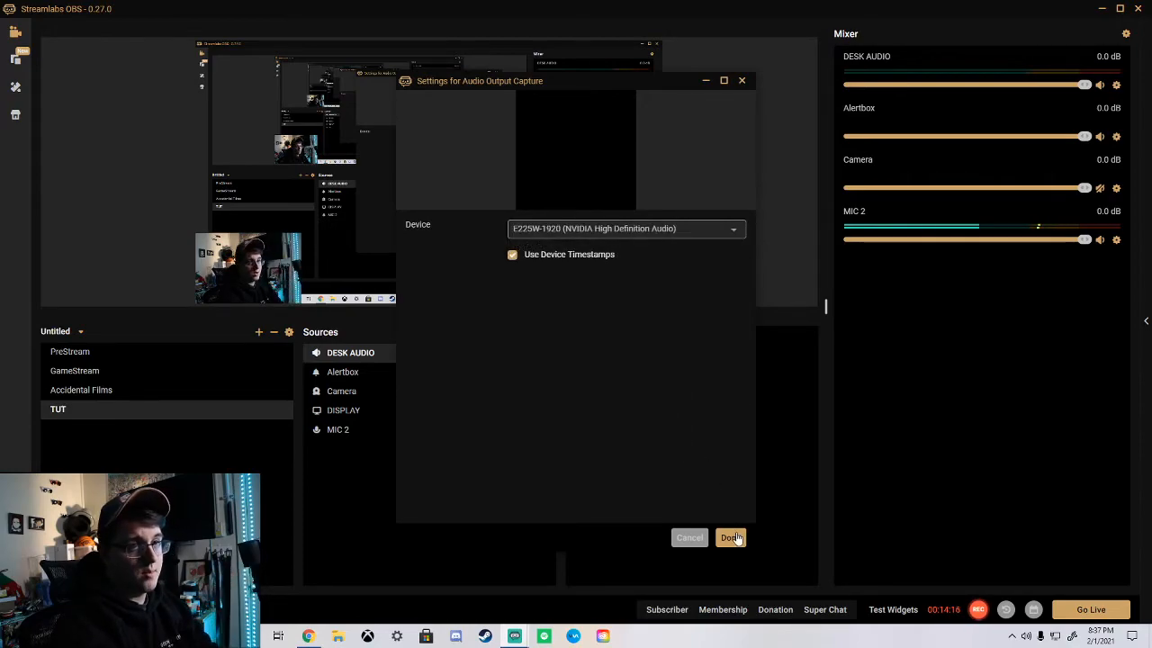
left_click(731, 537)
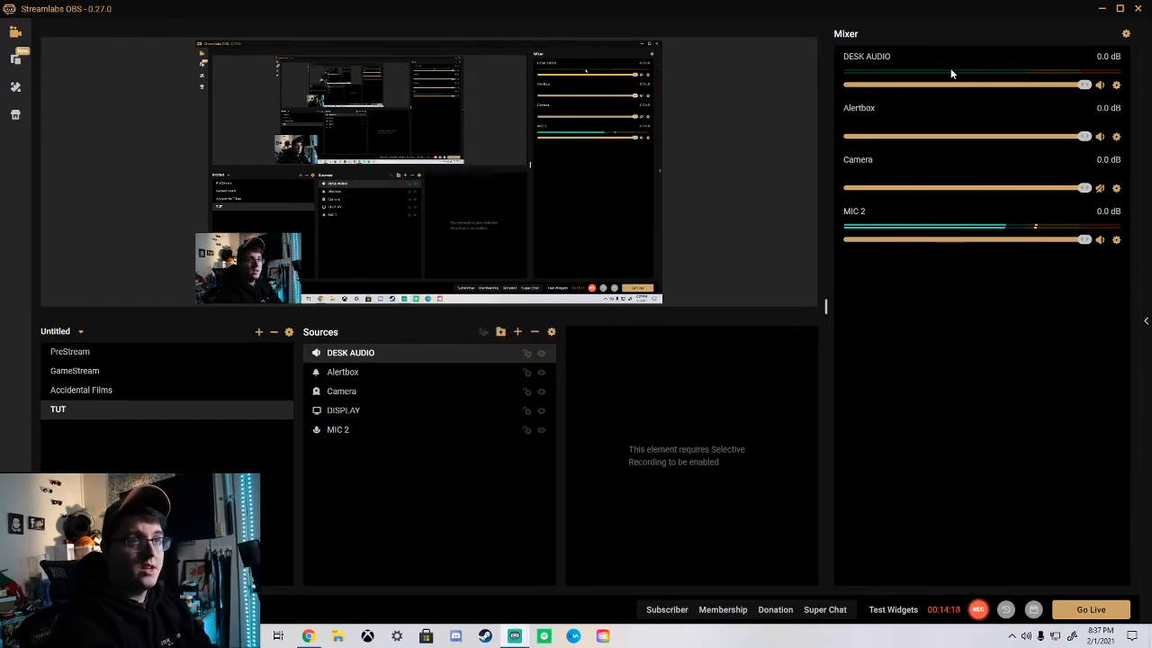
left_click_drag(369, 355, 367, 429)
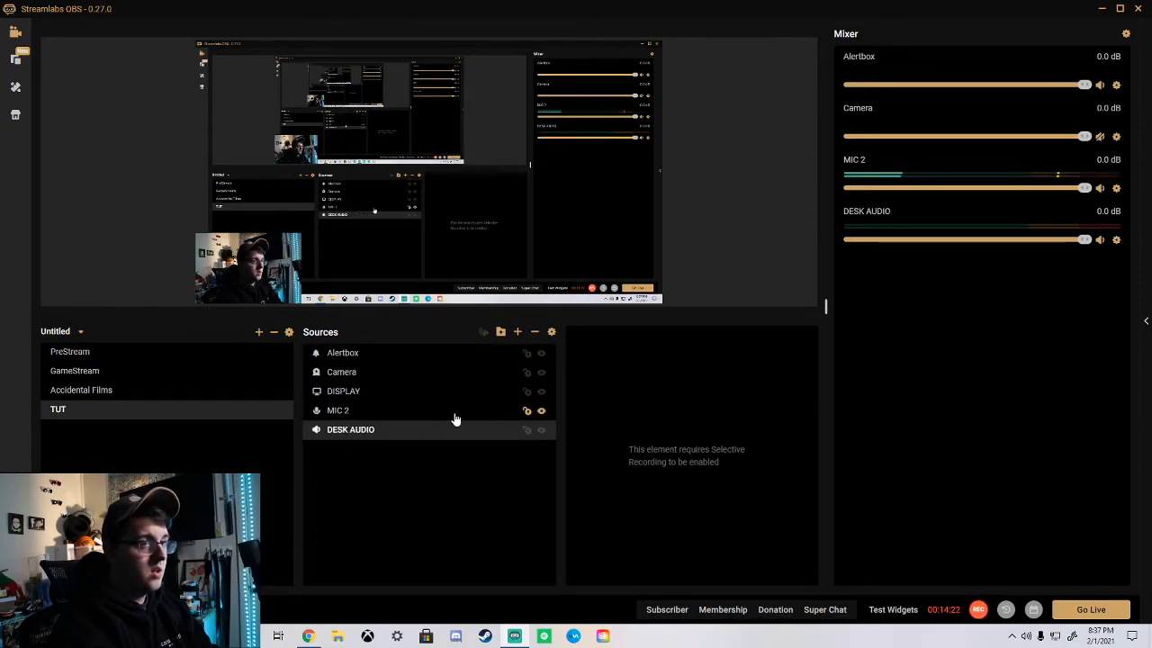
Trigger a test Subscriber alert and open the default Donations alert in the Alertbox settings
left_click(667, 609)
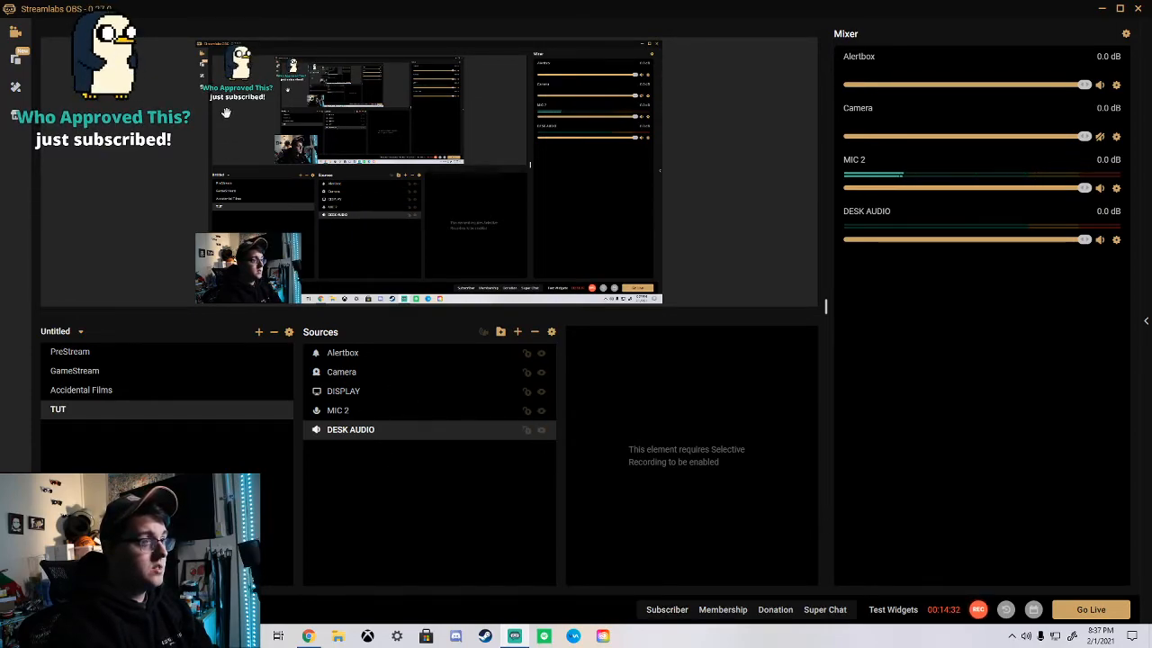
left_click(365, 354)
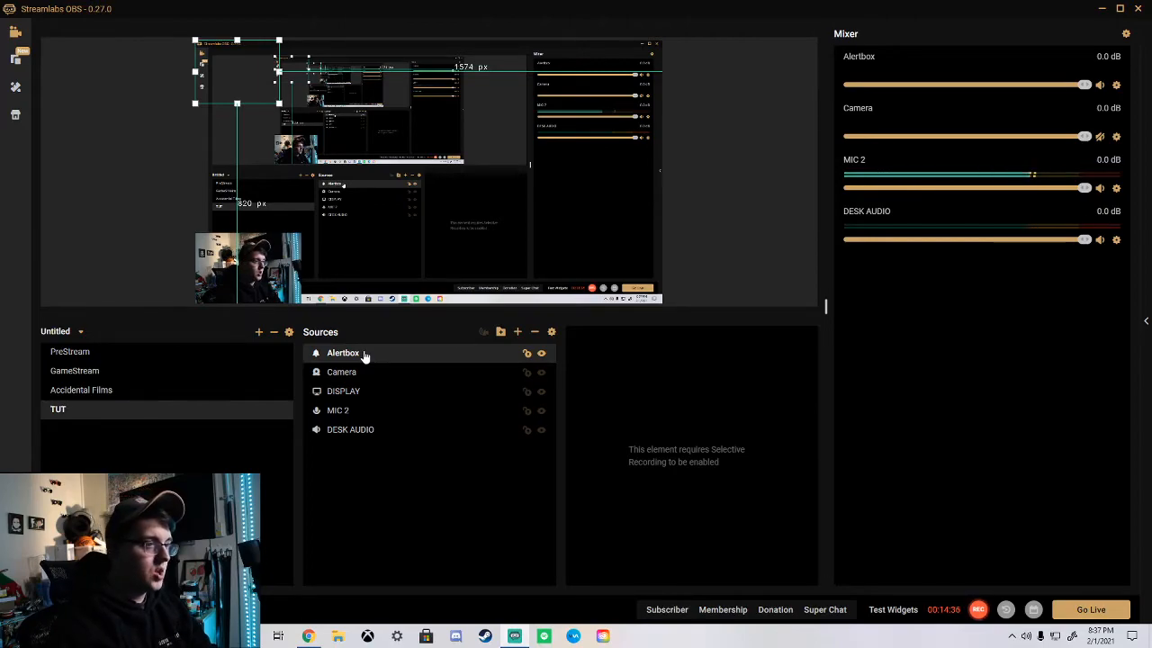
double_click(364, 353)
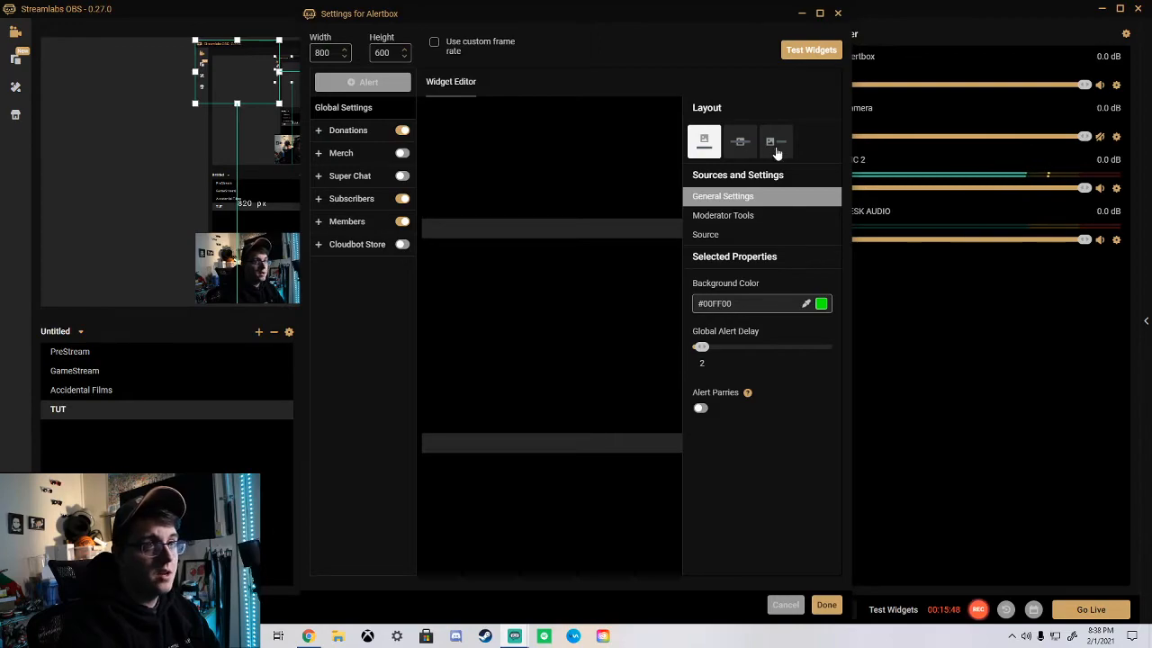
left_click(349, 131)
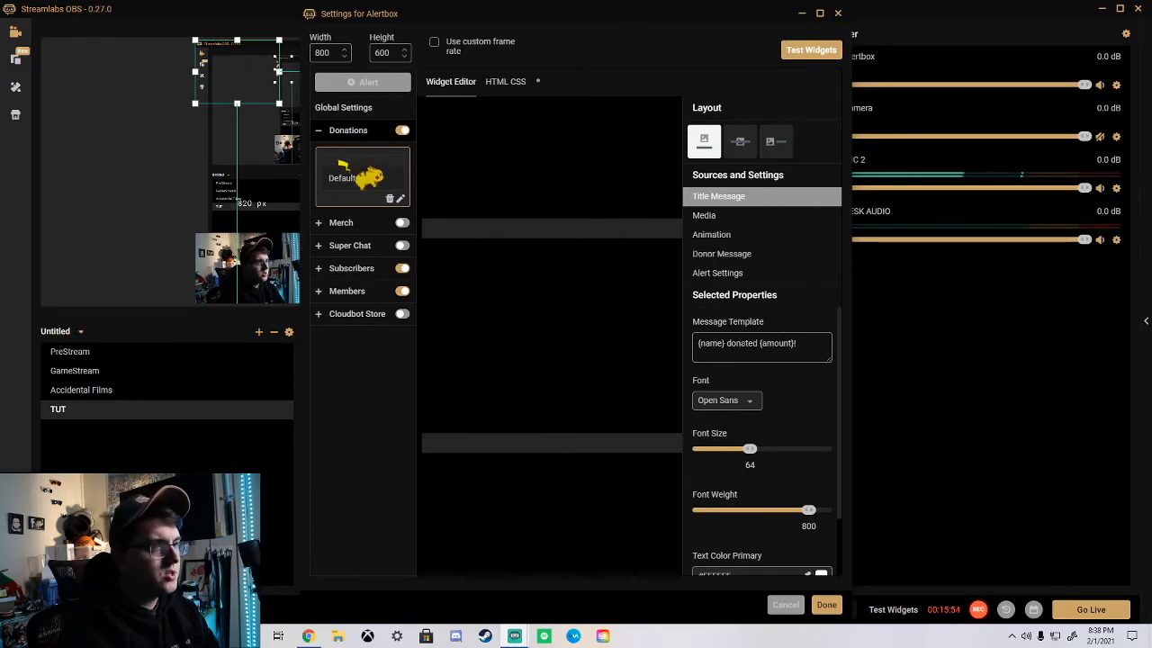
double_click(365, 178)
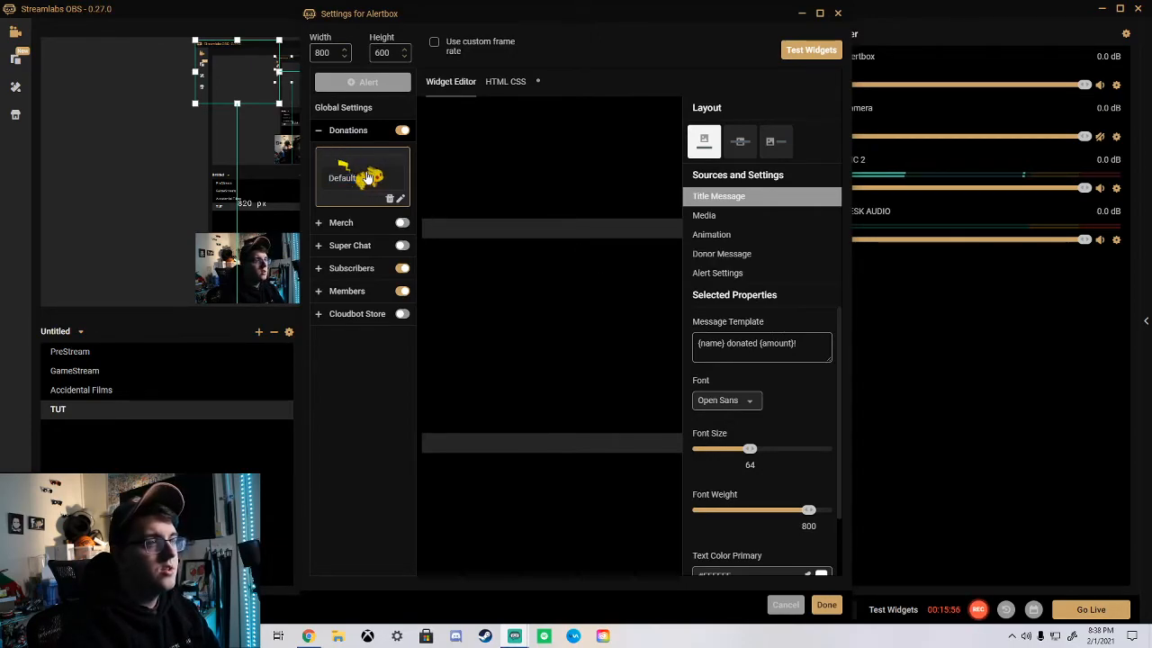
scroll(778, 353, "down", 2)
scroll(779, 352, "up", 2)
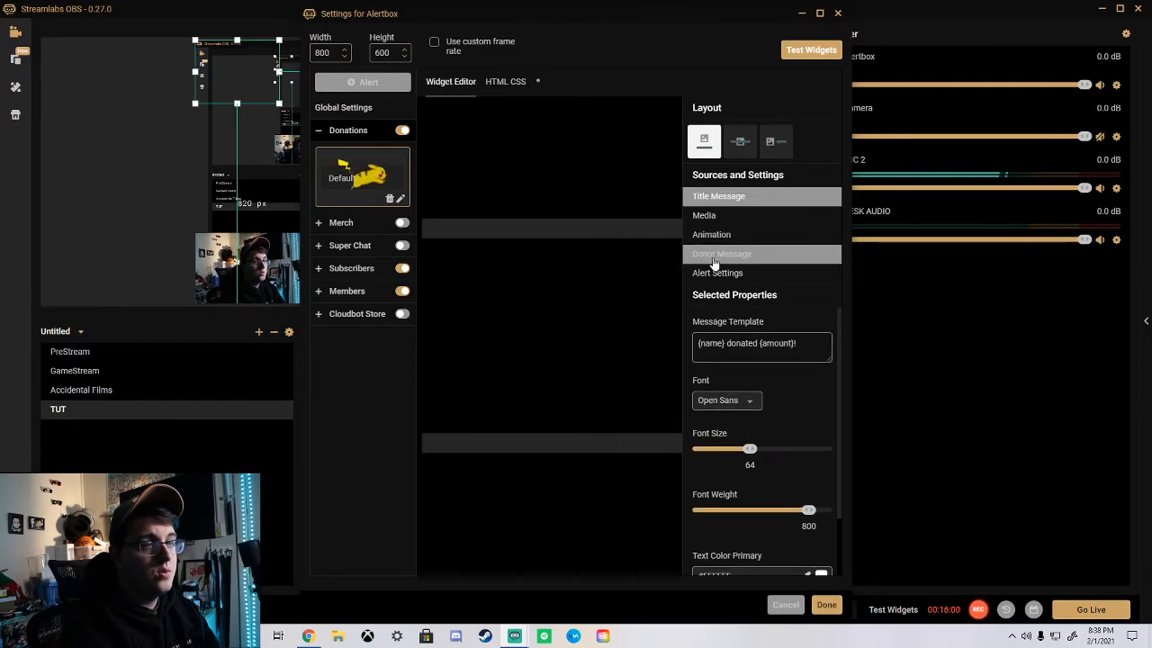
Replace the default Donations alert's image with the stock image 6EIjpND.gif
left_click(721, 225)
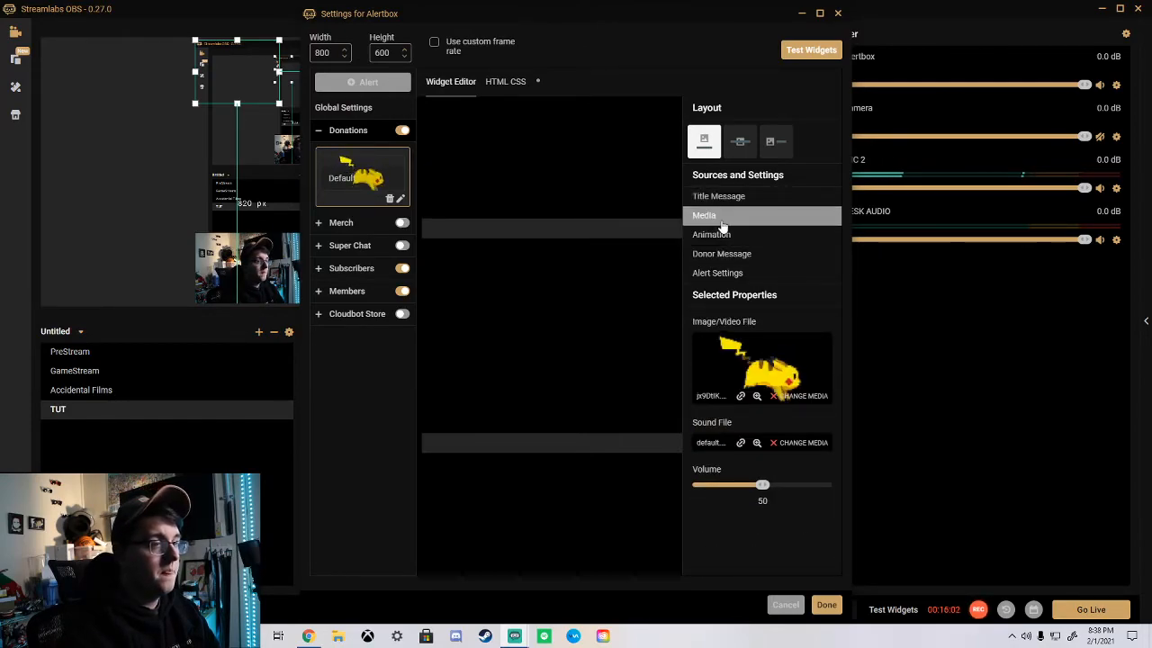
left_click(801, 398)
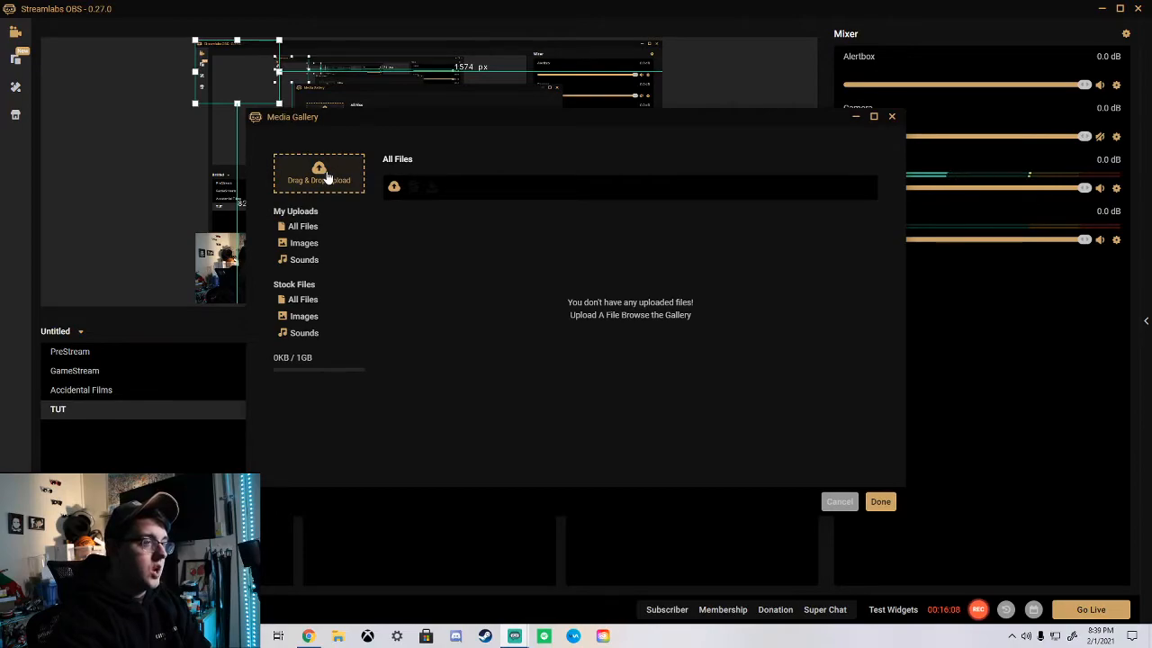
left_click(294, 303)
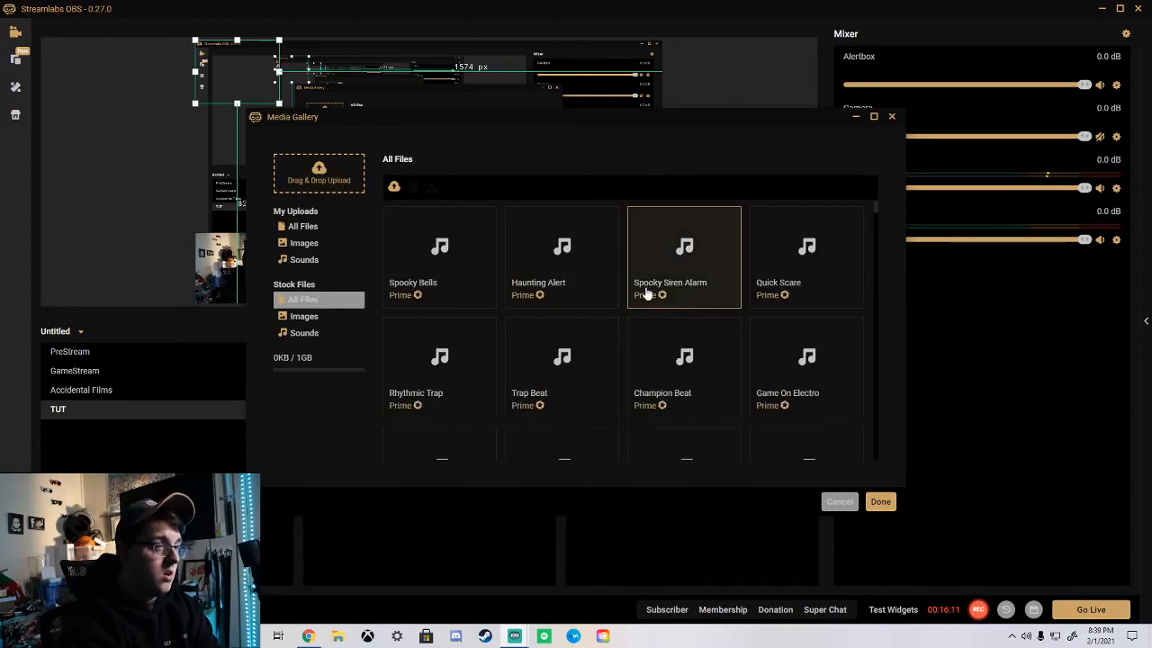
left_click(302, 333)
left_click(302, 317)
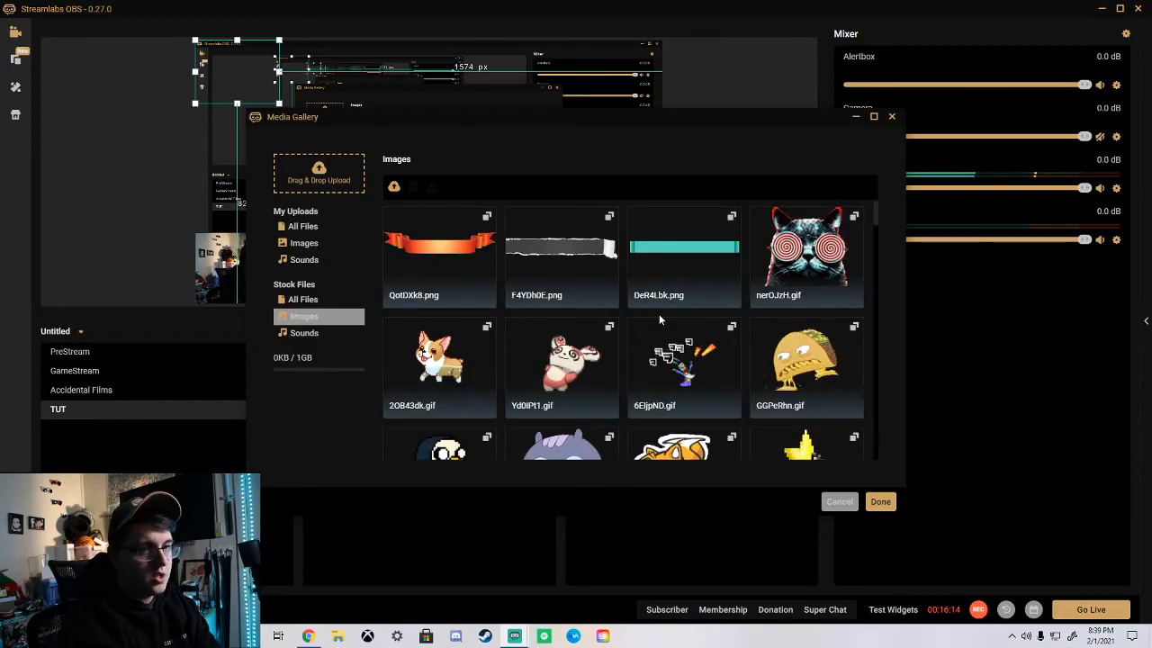
scroll(661, 319, "down", 5)
scroll(660, 318, "down", 5)
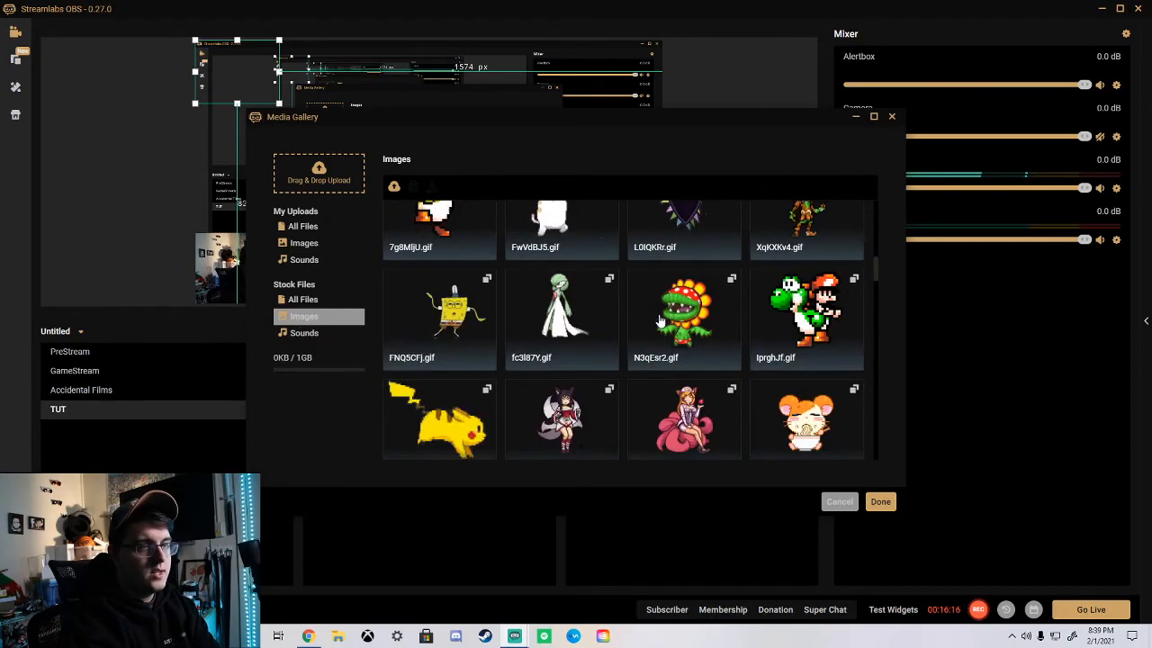
scroll(660, 321, "down", 3)
left_click(661, 321)
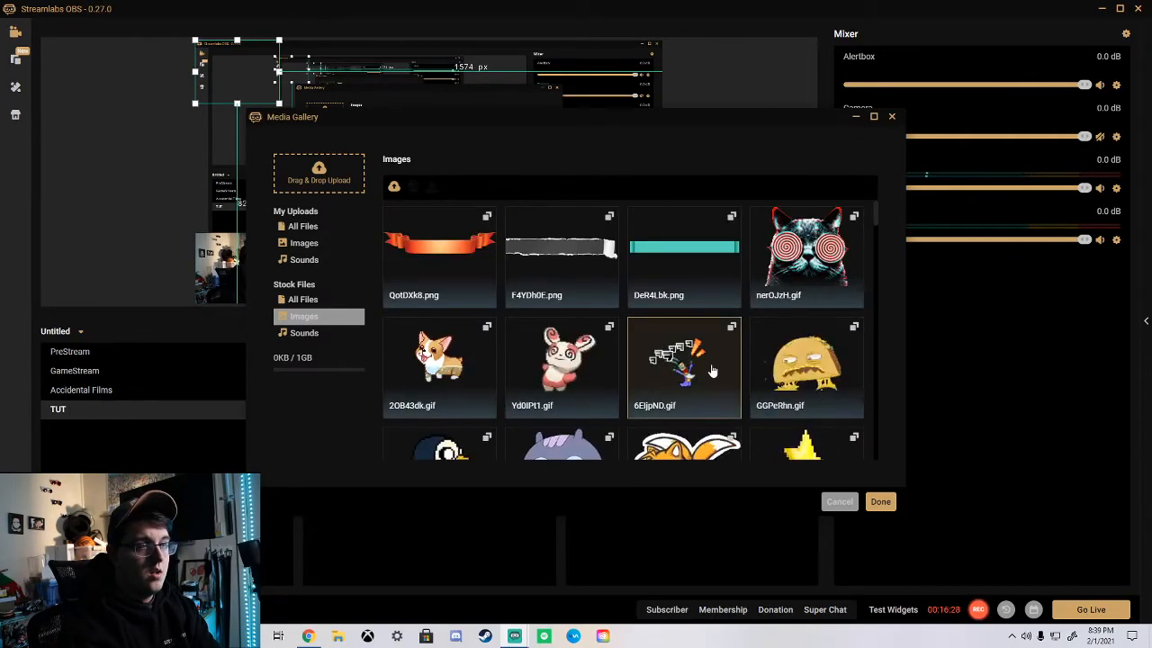
left_click(880, 501)
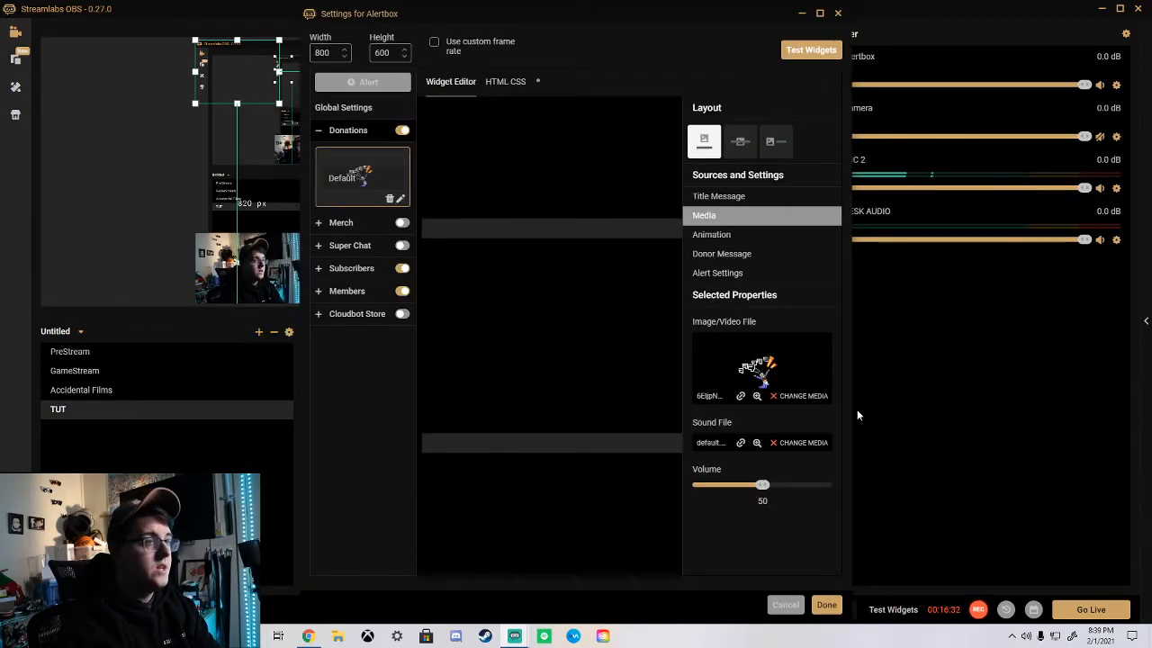
Finish the Alertbox settings and trigger a test Donation alert on the canvas
left_click(826, 608)
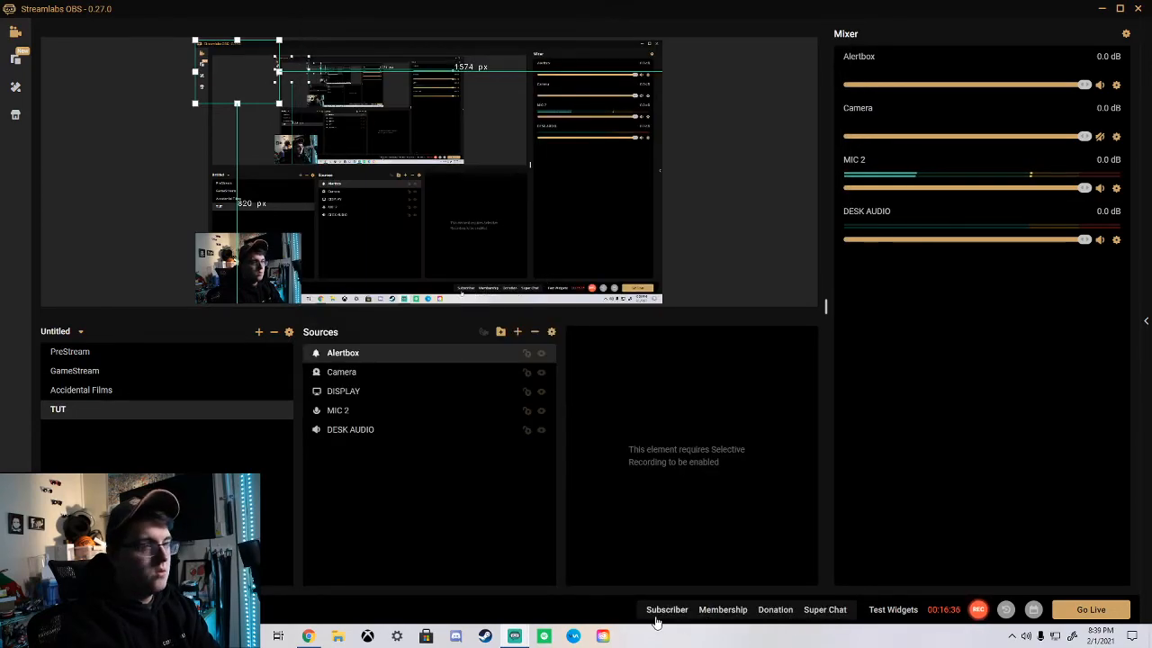
left_click(773, 610)
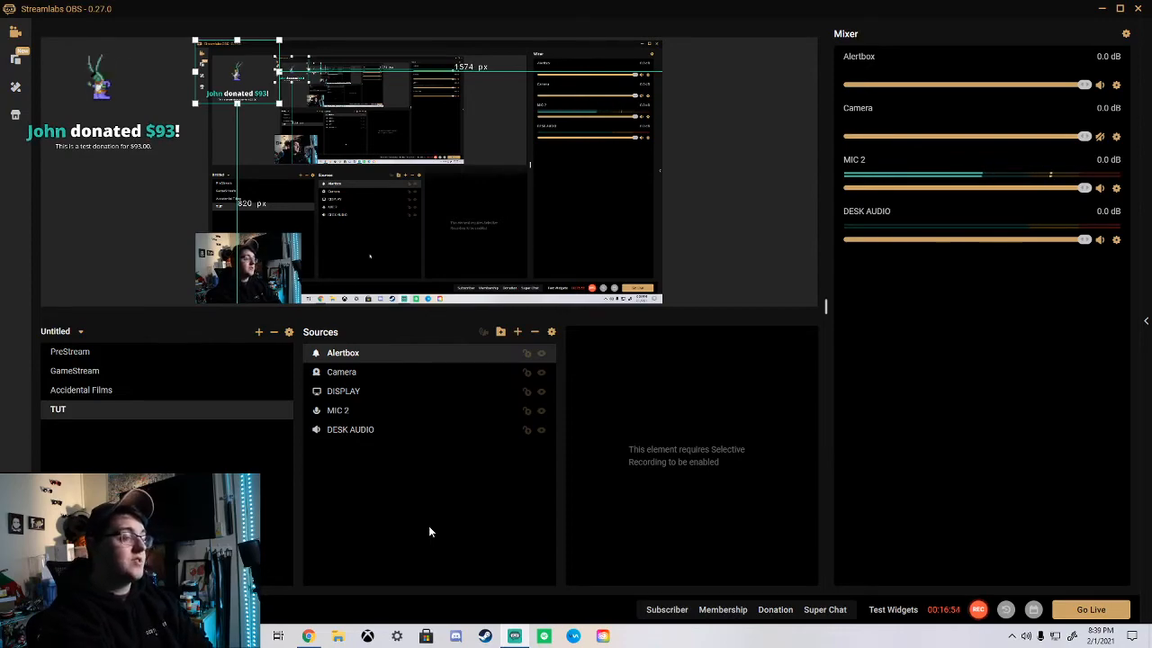
left_click(702, 193)
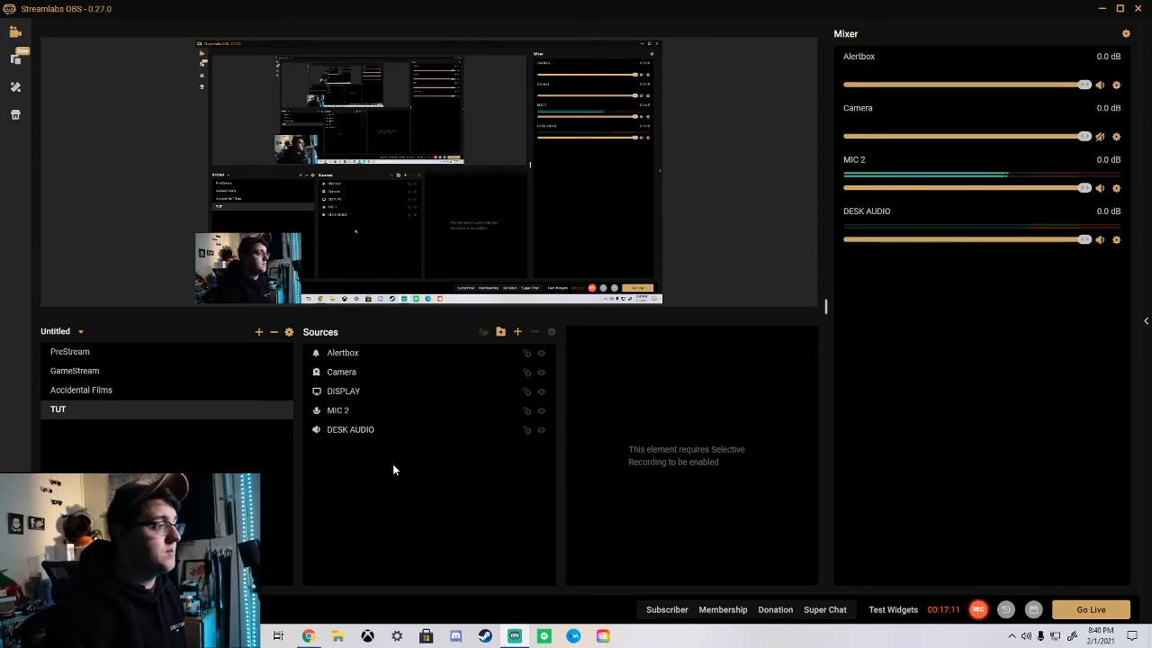
Add the existing Game Capture source to the TUT scene and review its capture mode setting
left_click(517, 332)
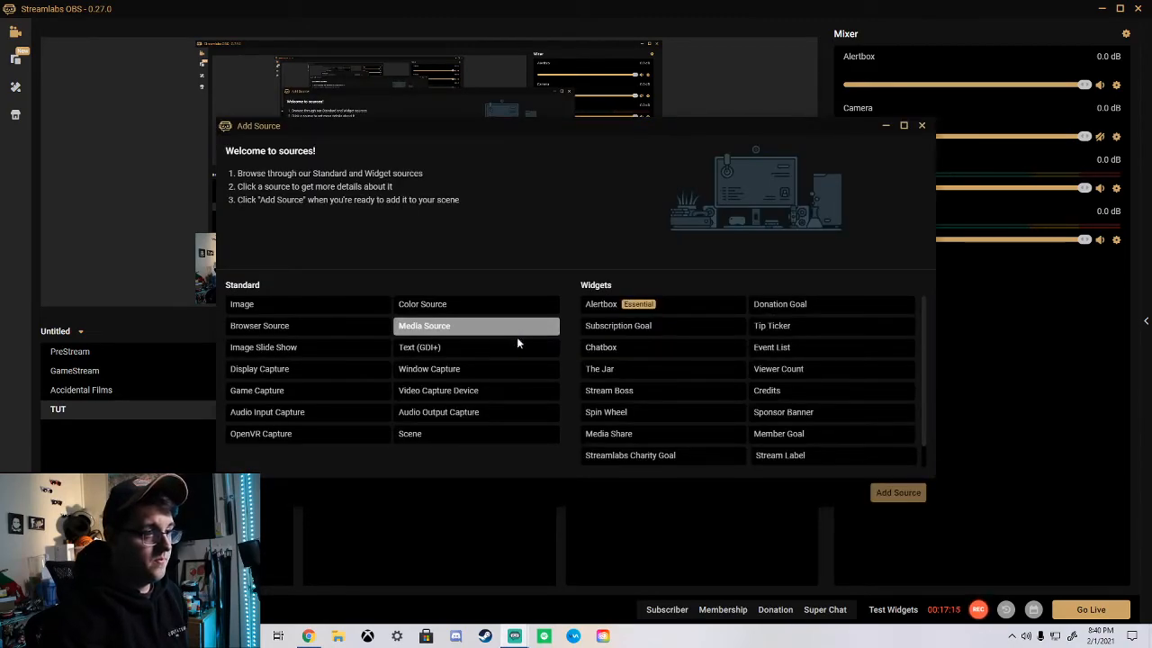
left_click(335, 396)
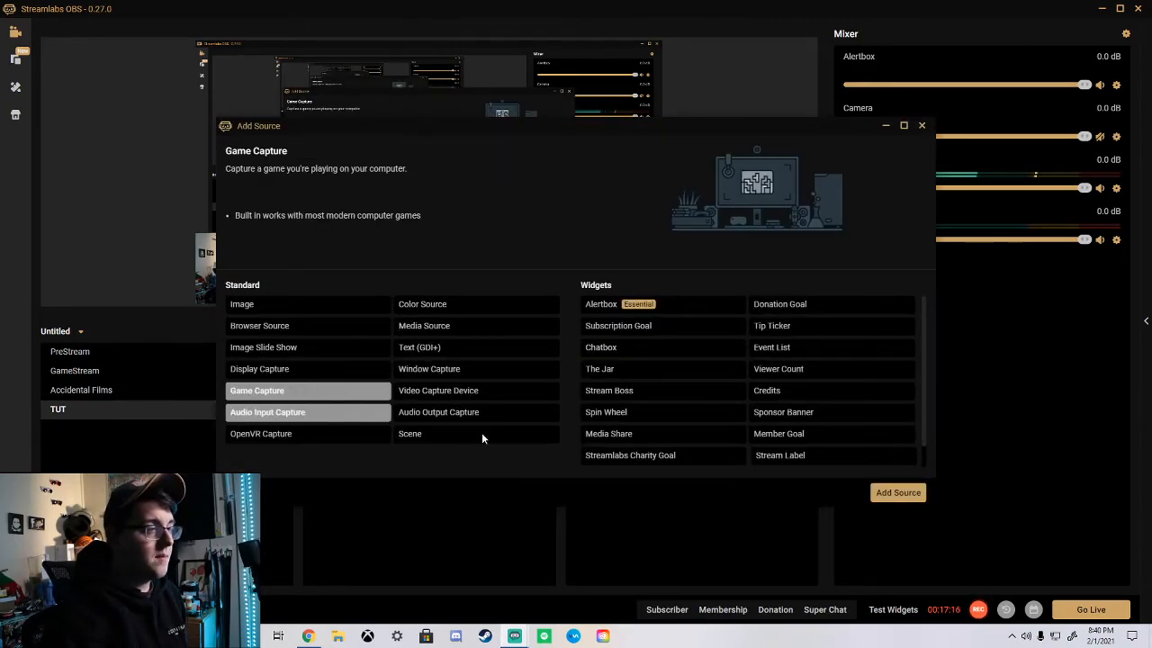
left_click(883, 502)
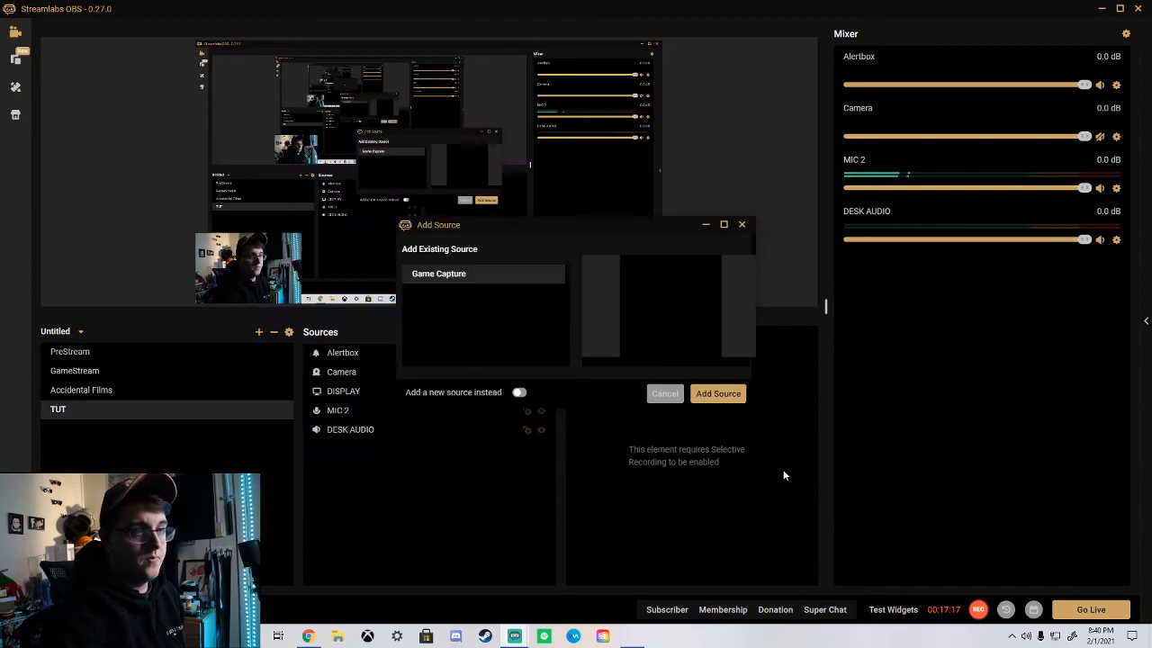
left_click(718, 395)
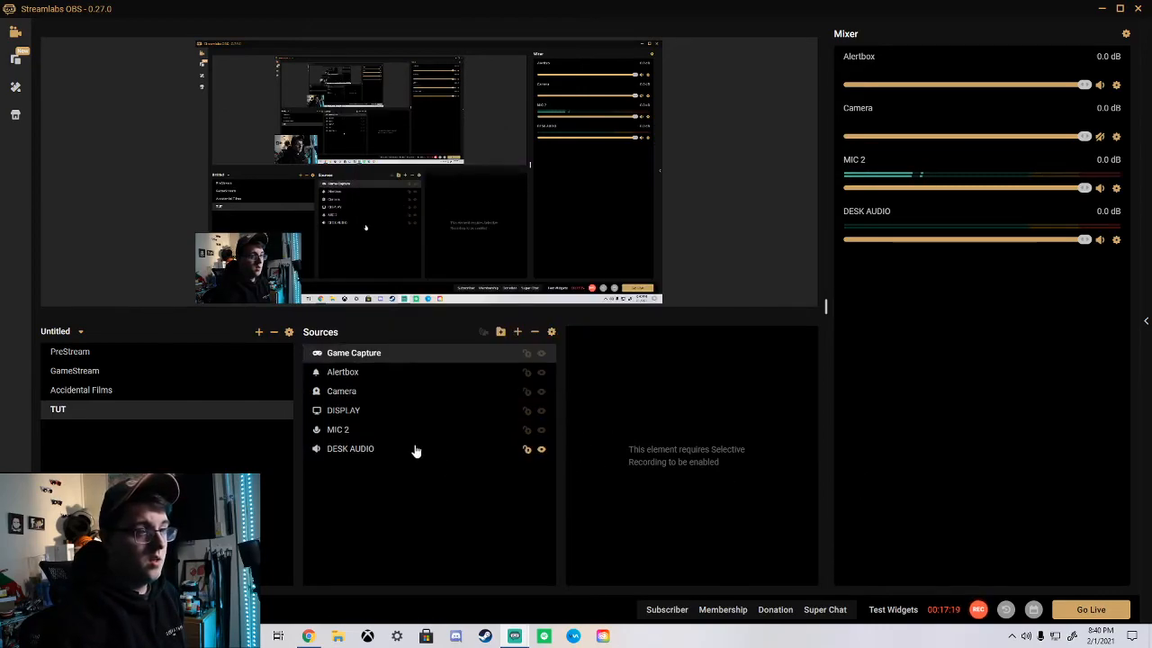
double_click(398, 352)
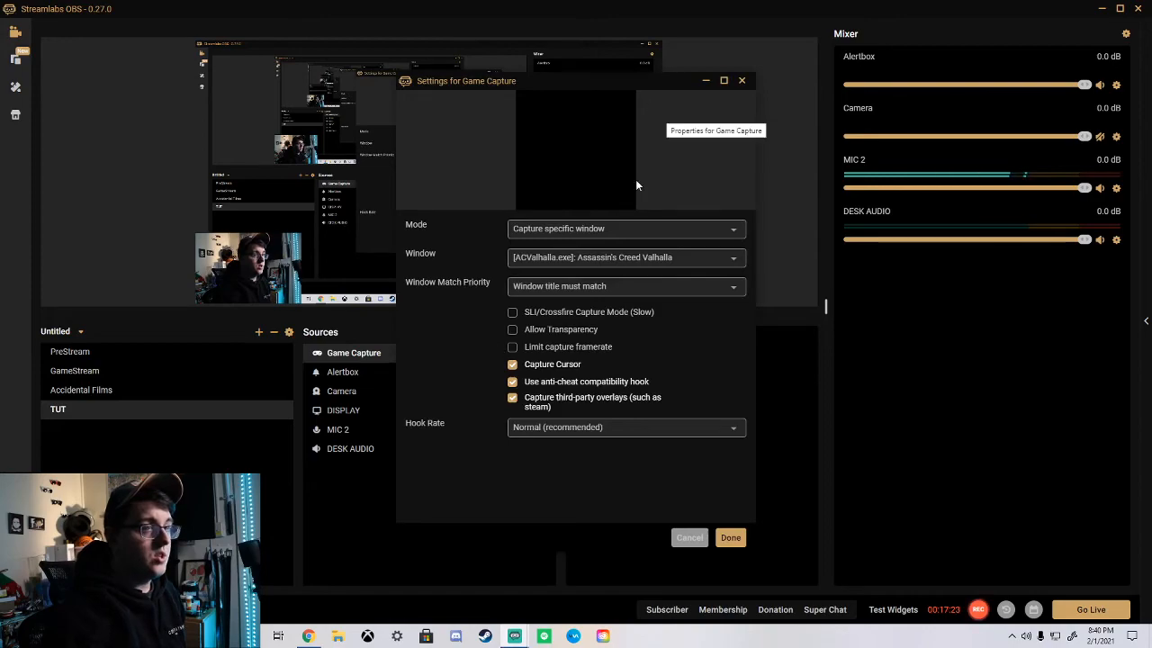
left_click(635, 228)
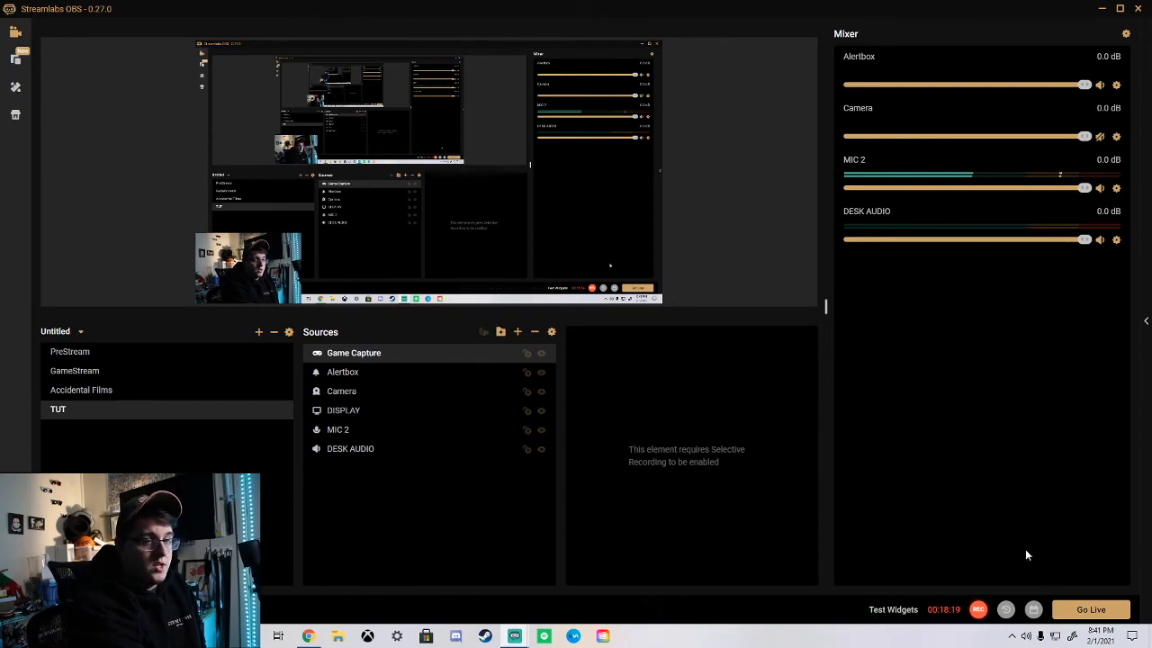
Review the YouTube stream options for going live and for scheduling a stream, closing both without starting or scheduling anything
left_click(1090, 609)
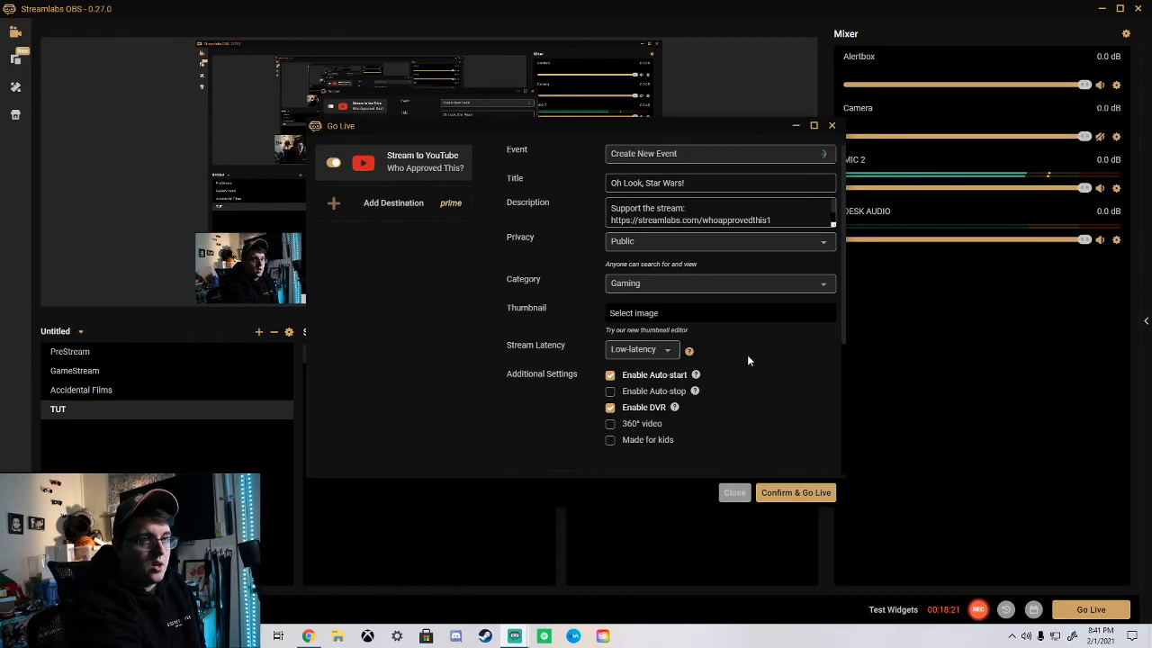
left_click(832, 126)
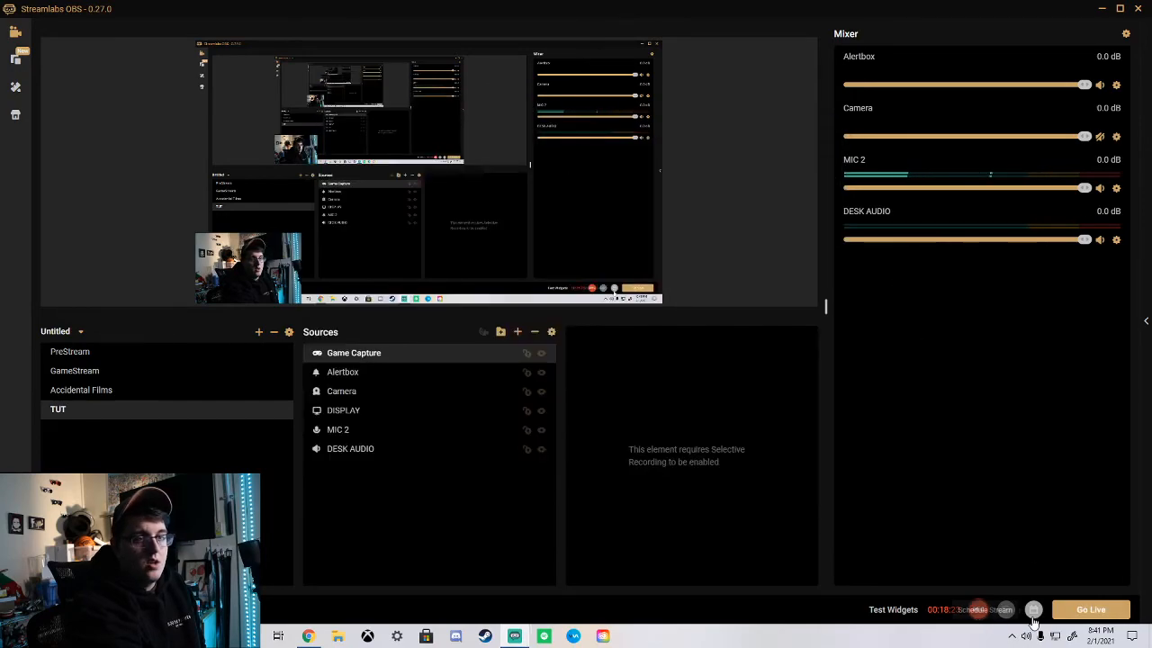
left_click(1006, 609)
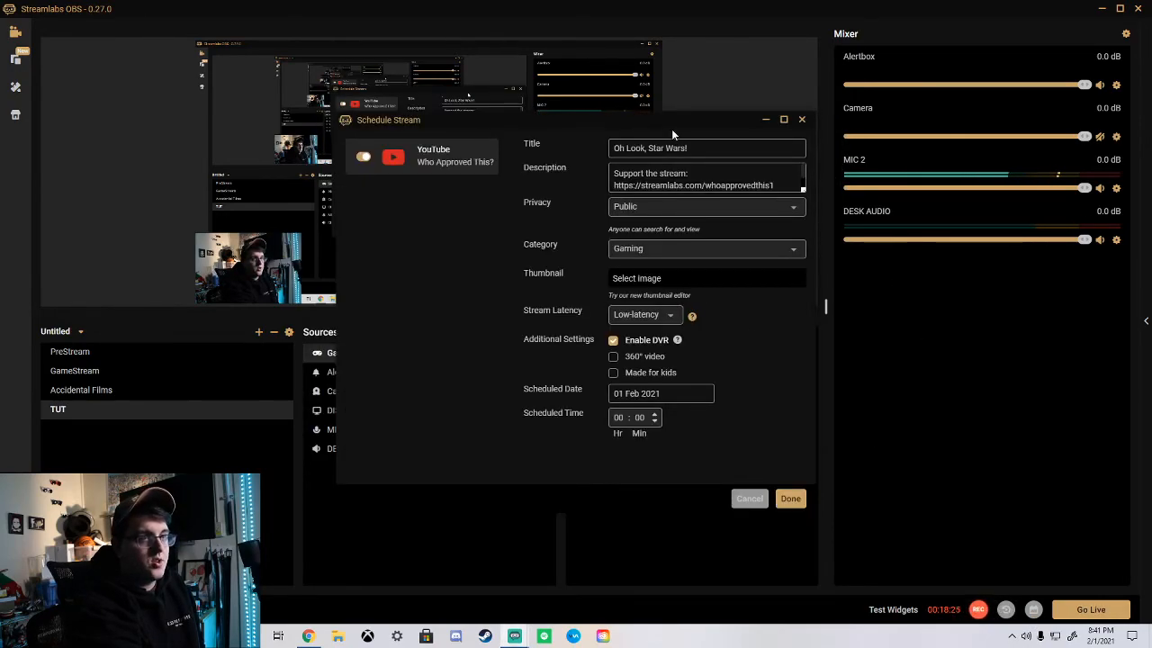
left_click_drag(551, 120, 417, 153)
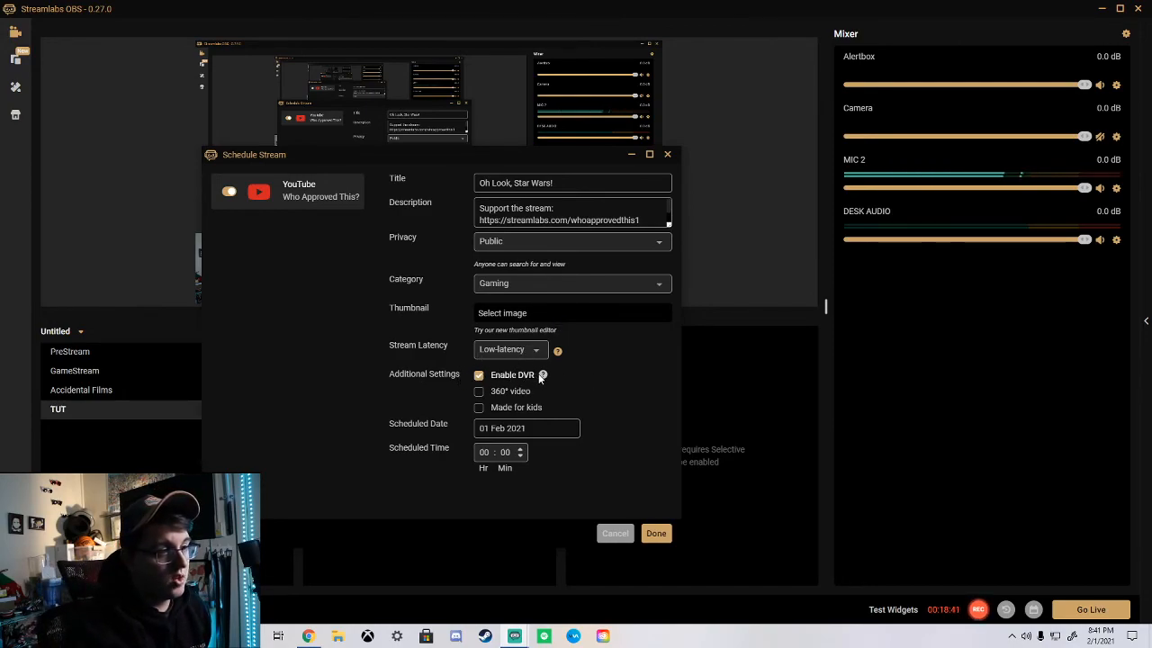
mouse_move(543, 378)
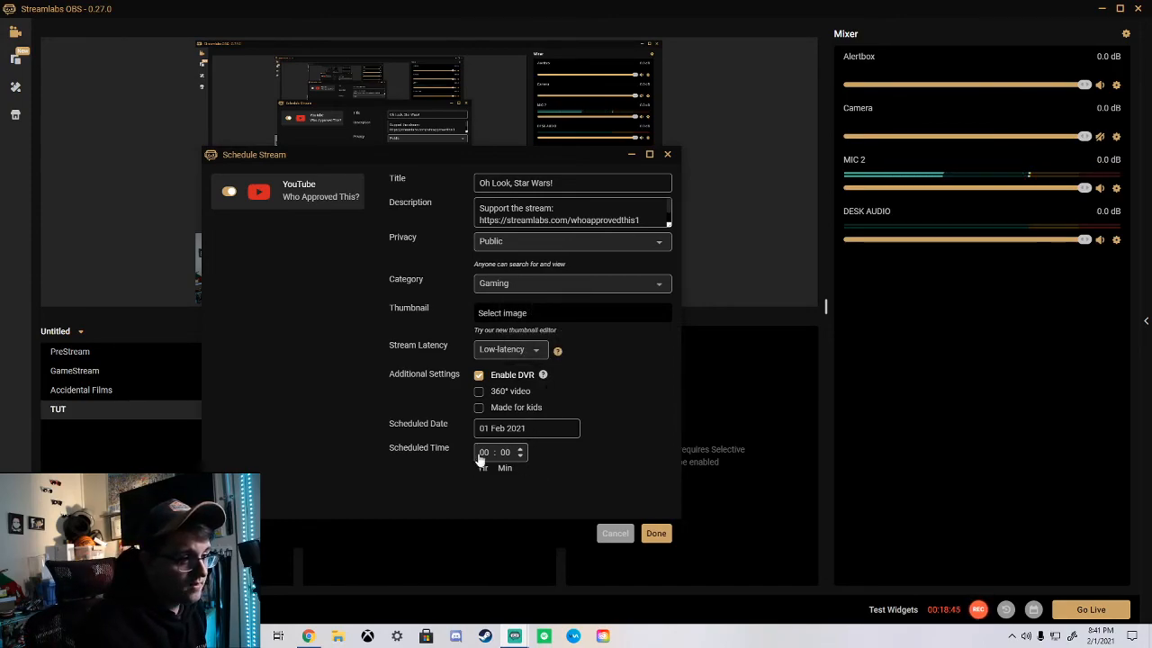
left_click(615, 533)
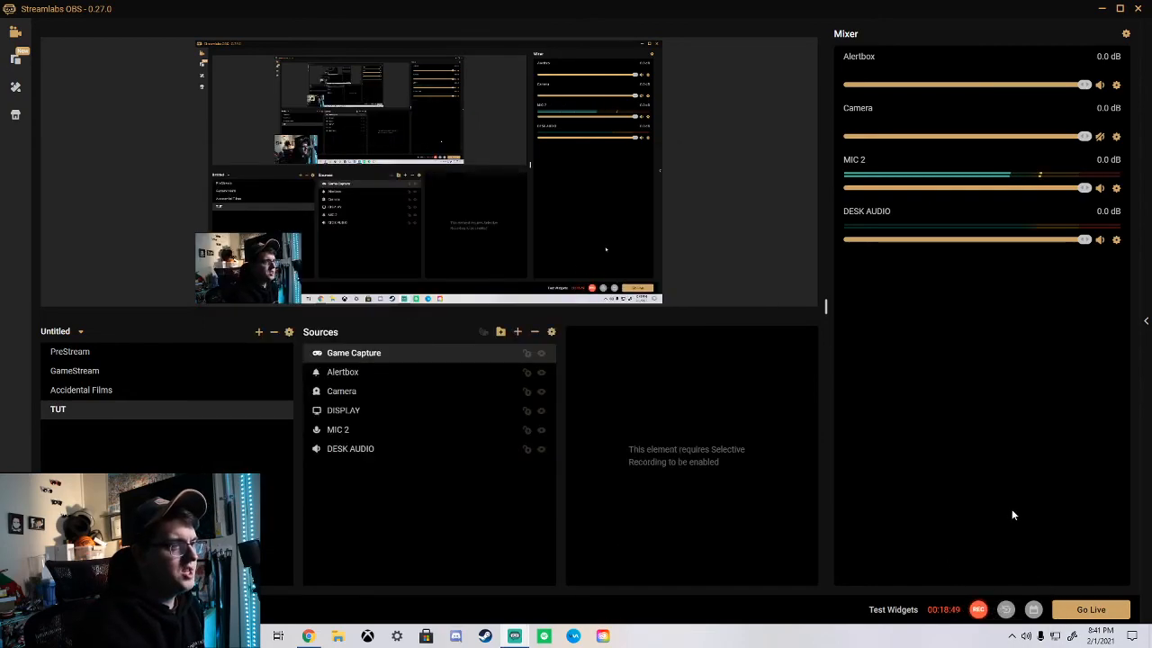
left_click(1096, 612)
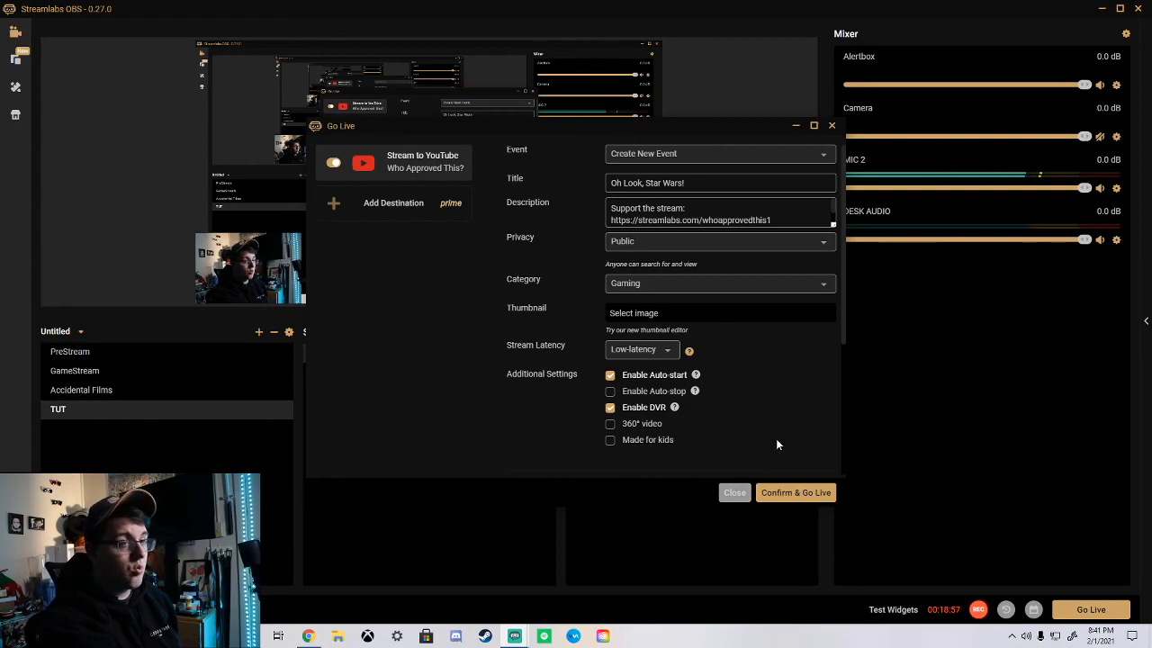
left_click(736, 496)
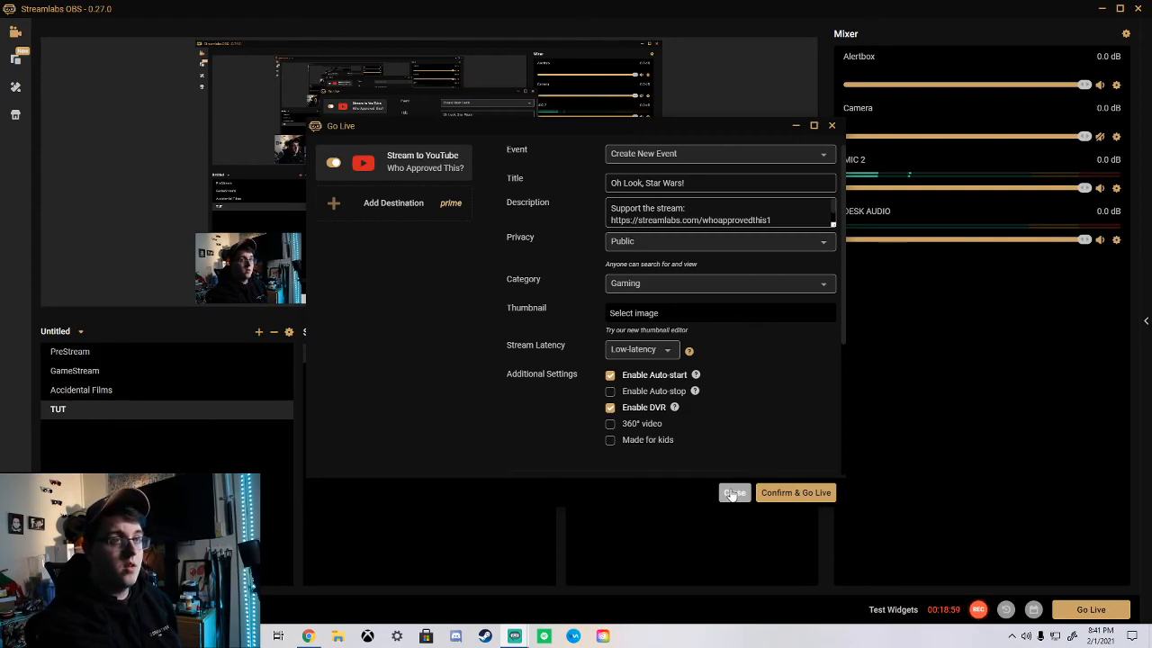